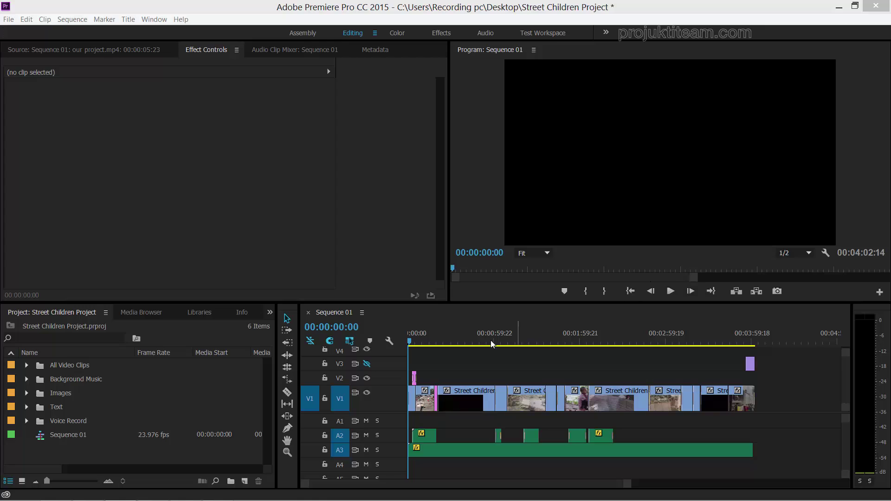
Remove the cross dissolves at both ends of the Street Children title on V2 and reapply the default transition to both ends
click(455, 353)
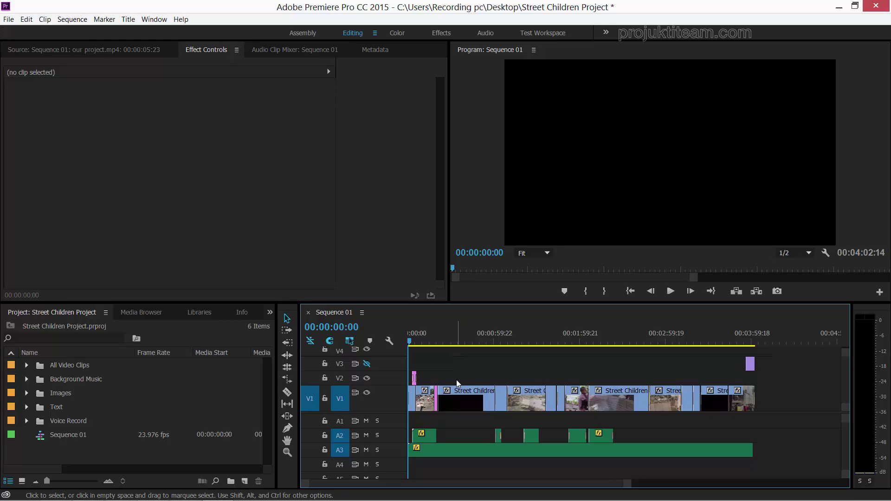
key(equal)
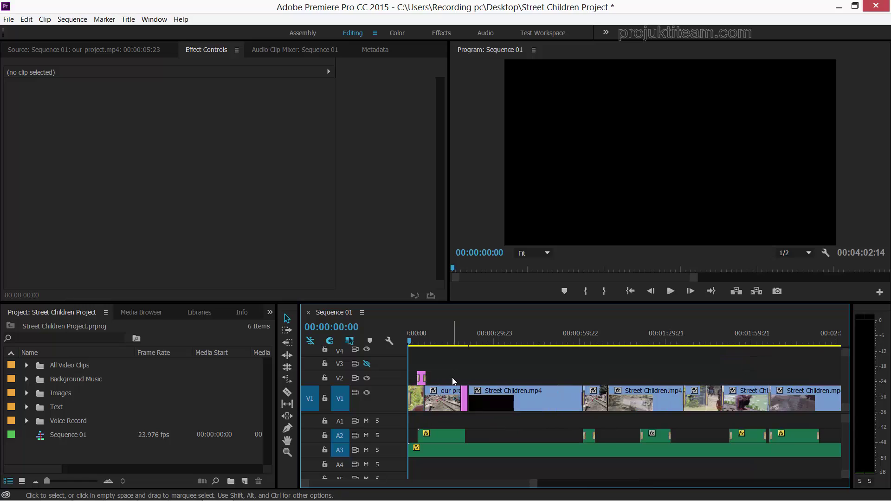
key(equal)
key(equal)
click(450, 379)
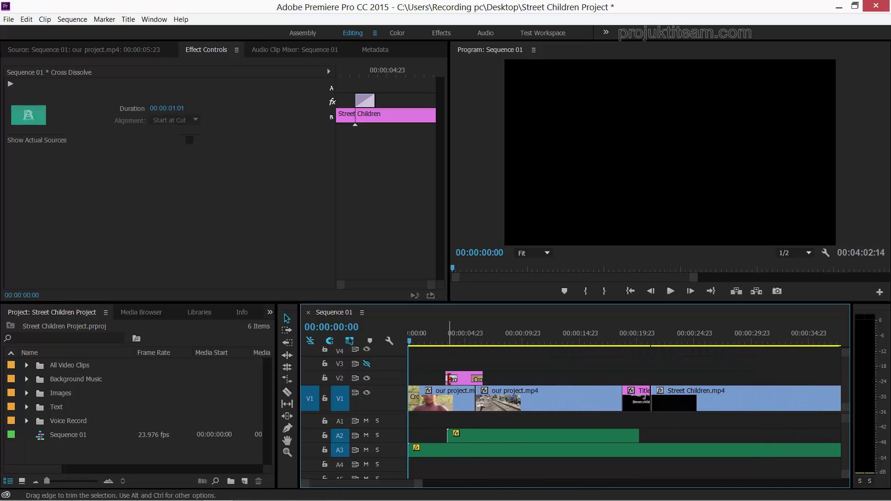
key(Delete)
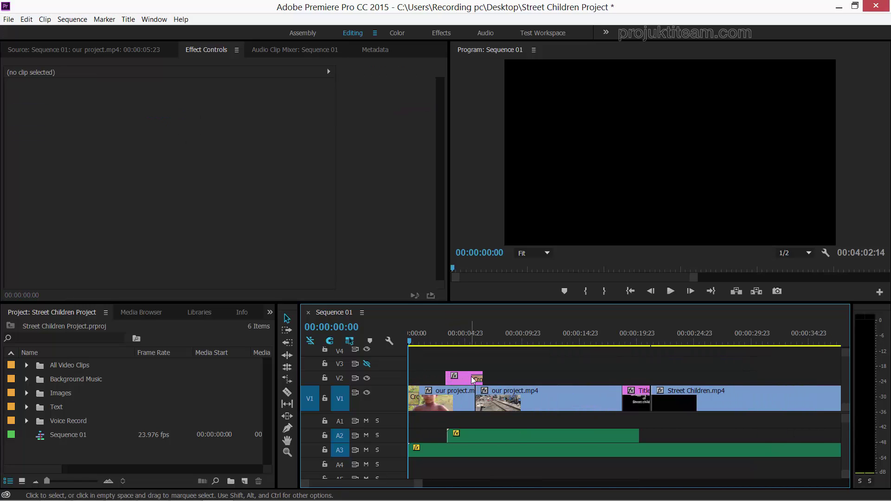
click(474, 379)
key(Delete)
click(461, 377)
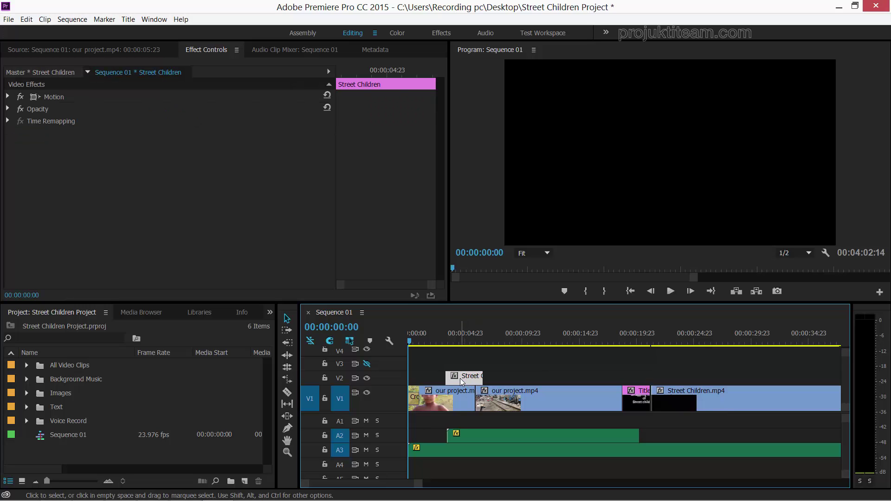
key(ctrl+d)
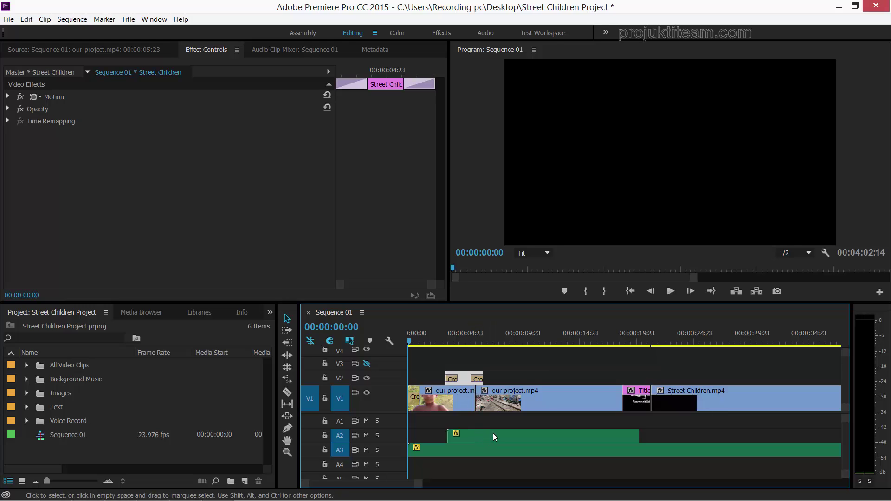
Try removing the cross dissolve at the start of the first our project.mp4 clip on V1, and undo the removal
click(460, 404)
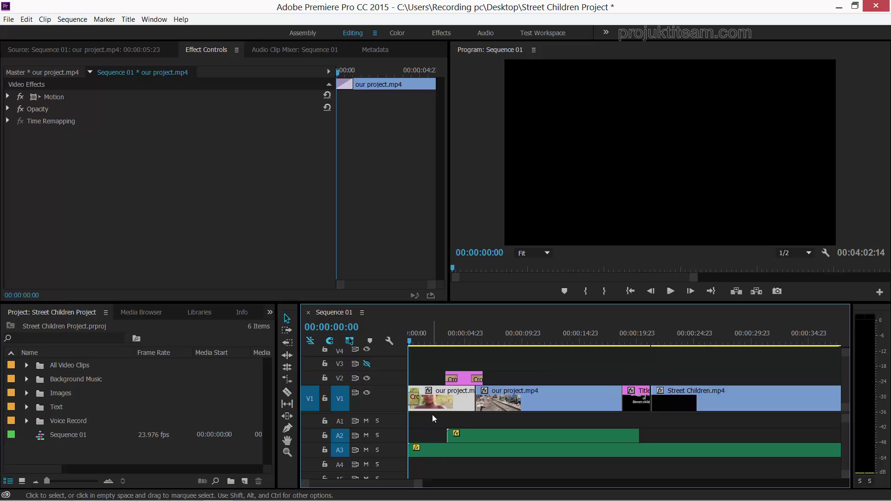
click(414, 398)
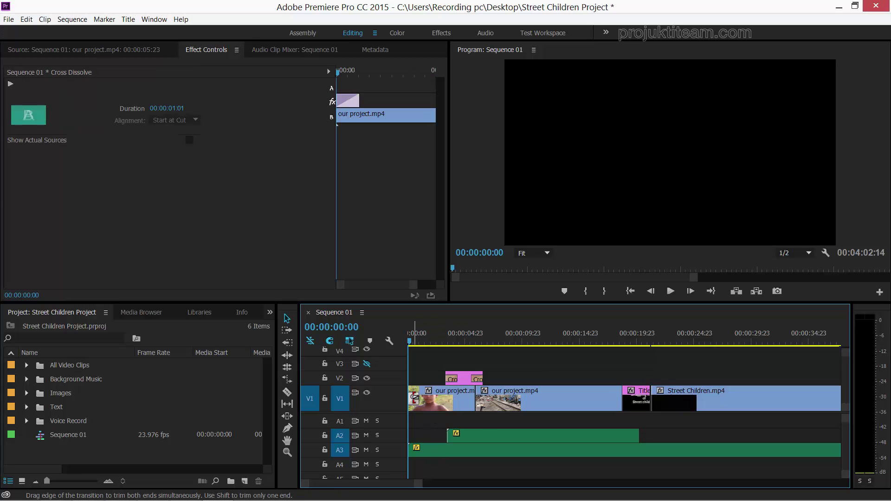
key(Delete)
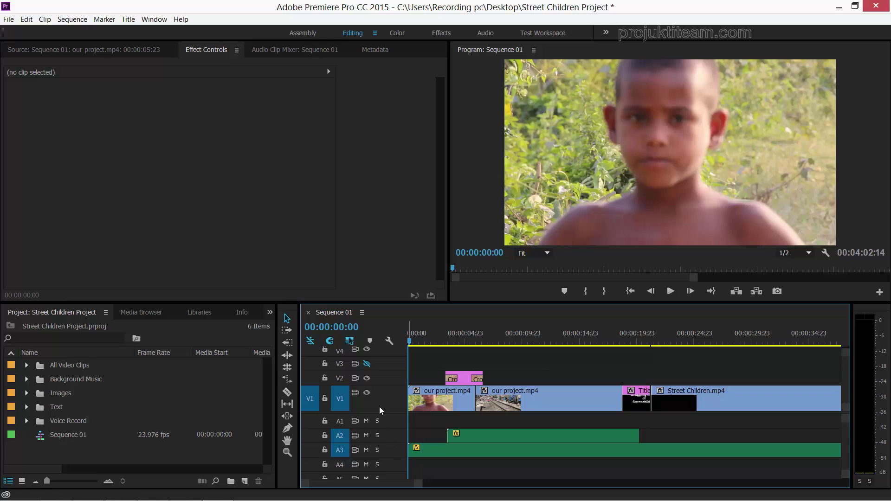
click(419, 405)
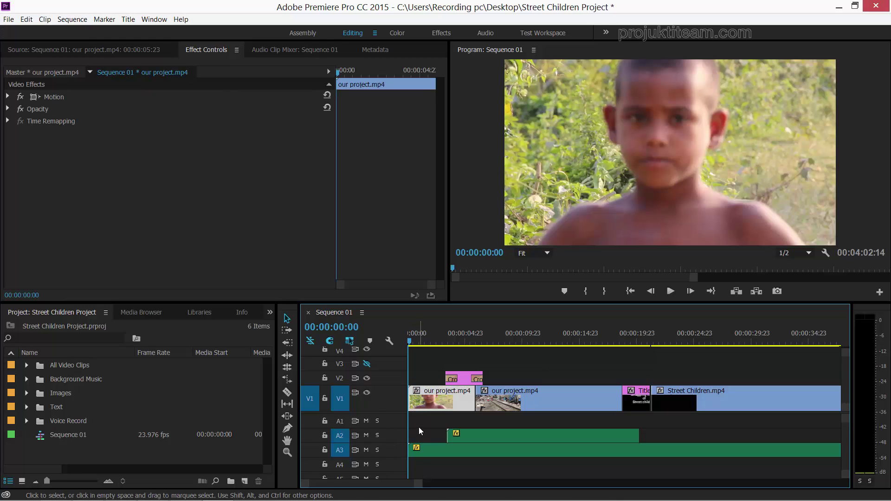
key(ctrl+z)
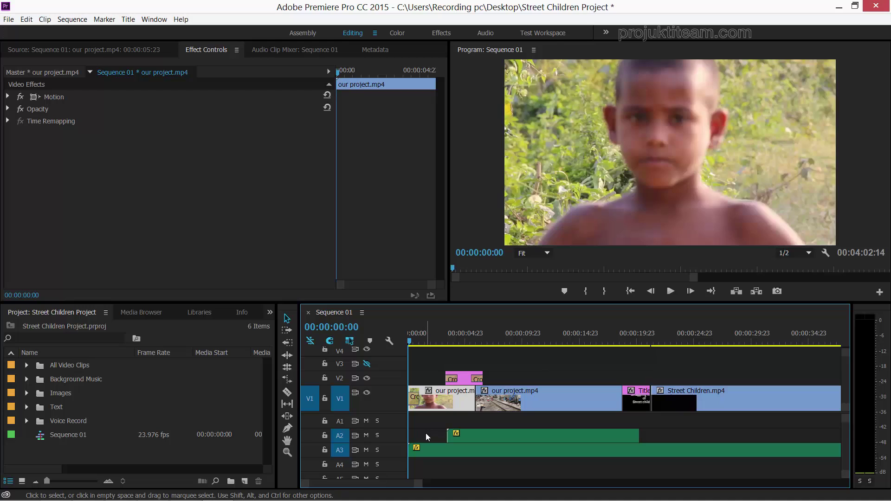
key(ctrl+shift+z)
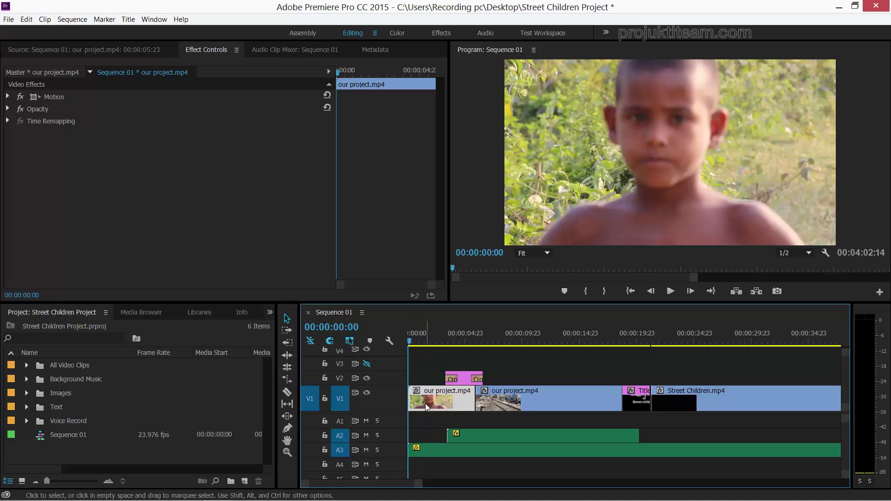
key(ctrl+z)
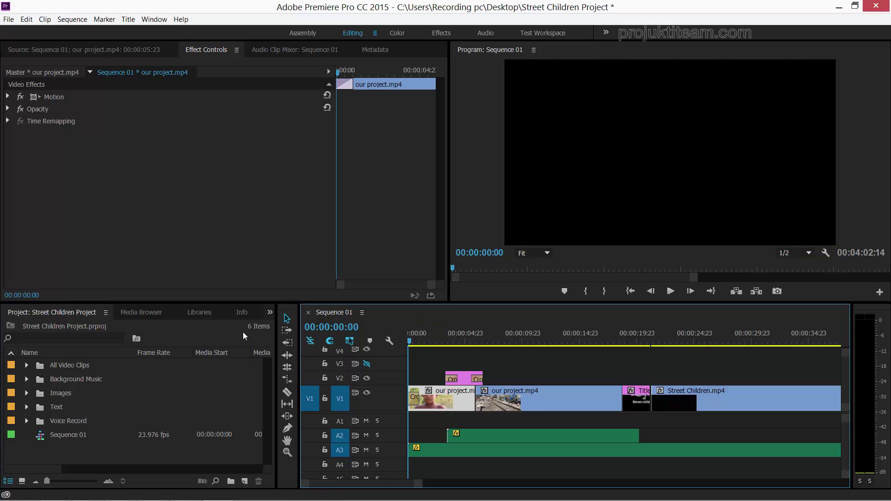
Examine the video effects categories and the Dissolve group of video transitions, and return to the project's media list
click(269, 313)
click(273, 344)
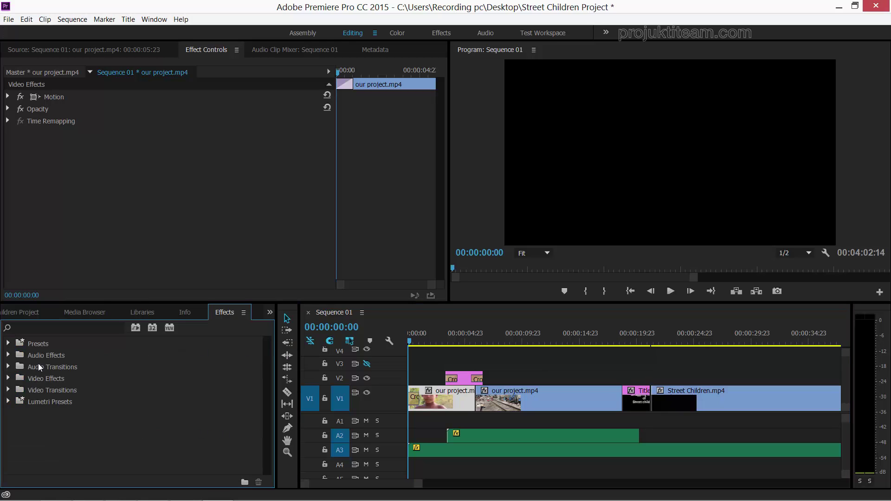
click(8, 379)
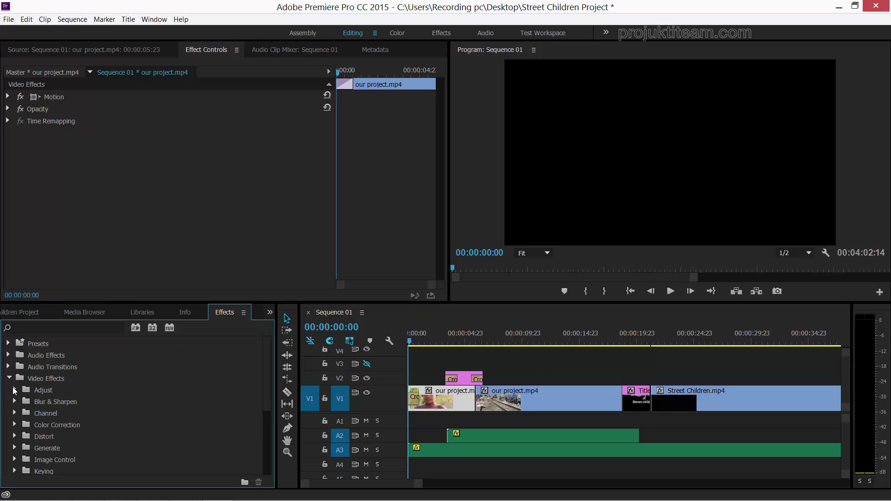
click(10, 378)
click(9, 390)
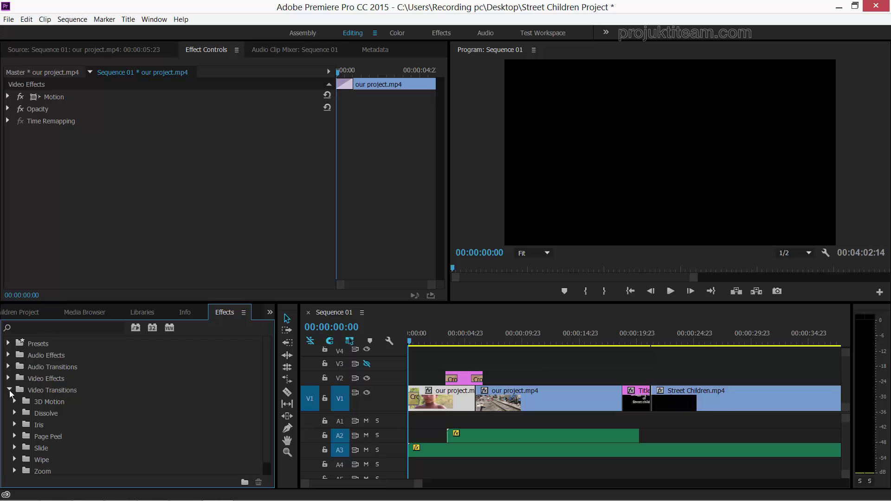
click(15, 413)
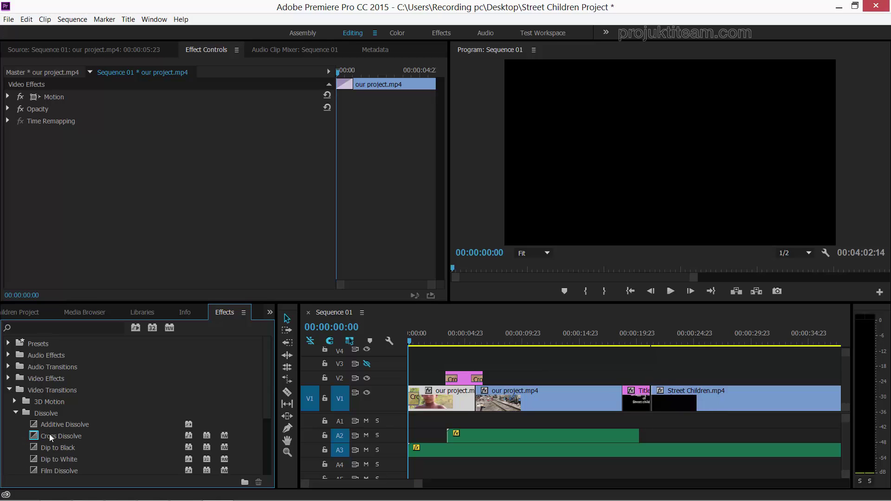
scroll(270, 382, down, 3)
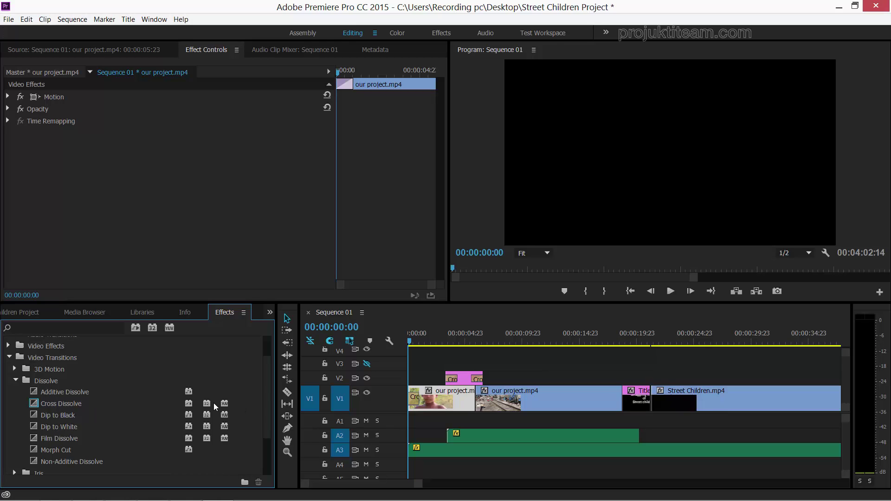
drag(267, 391, 262, 362)
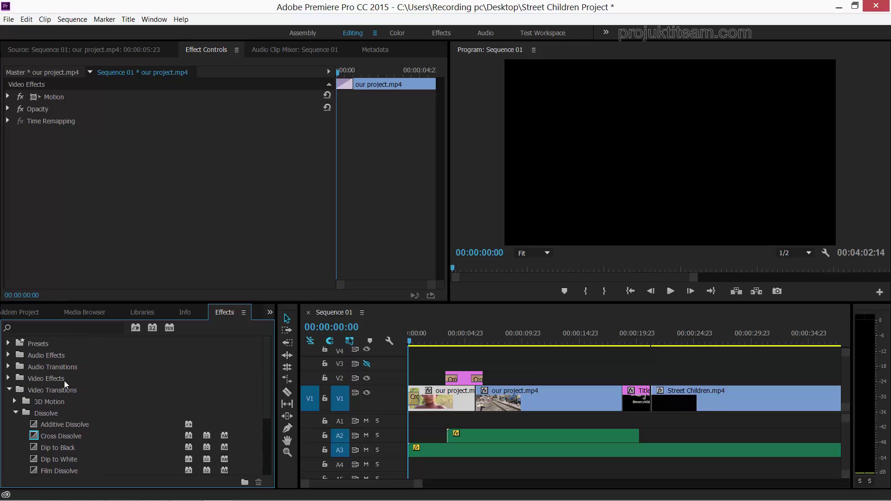
click(8, 391)
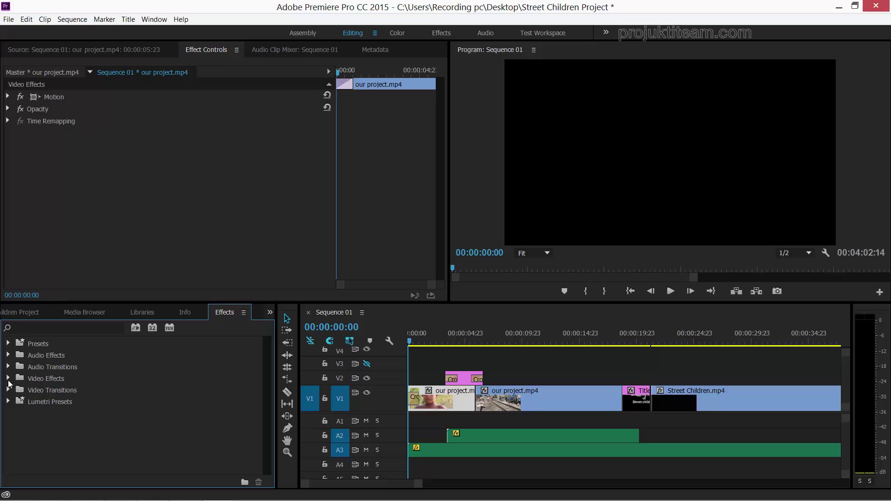
click(21, 315)
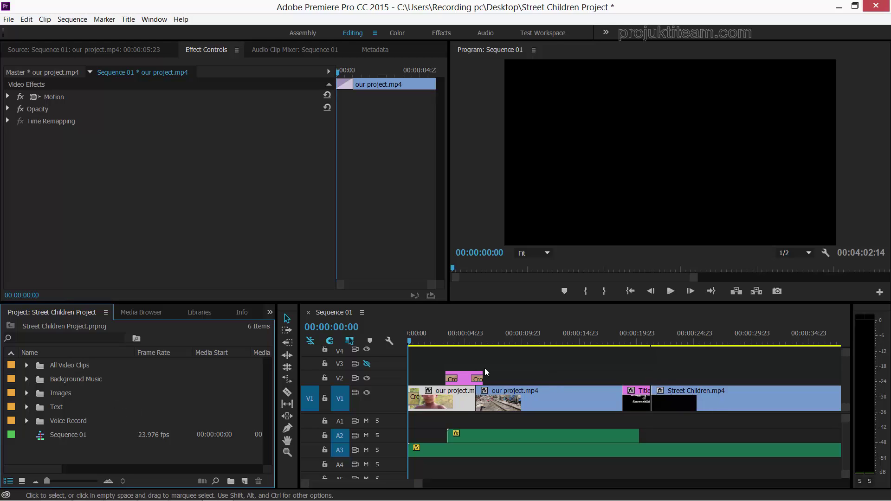
Play the sequence around 00:02:18 and park the playhead at 00:02:13:11 on the shot of the boy behind the brick wall
click(507, 366)
key(minus)
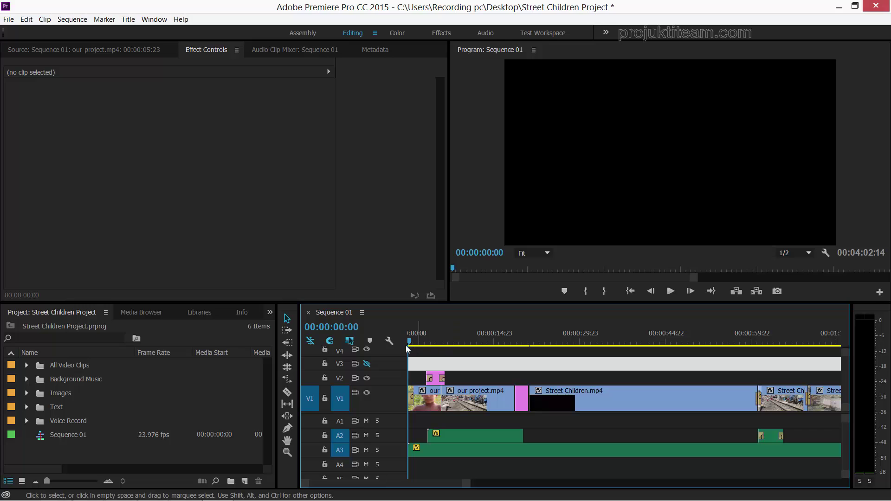
key(minus)
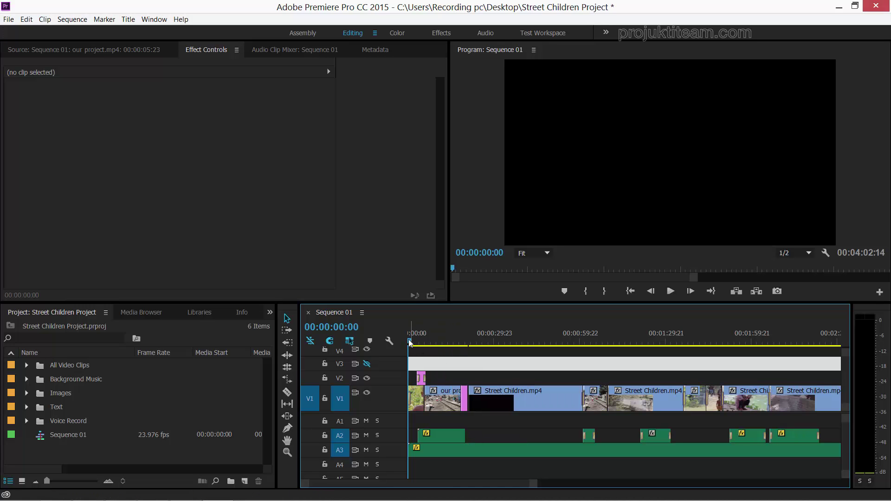
drag(419, 342, 794, 372)
key(space)
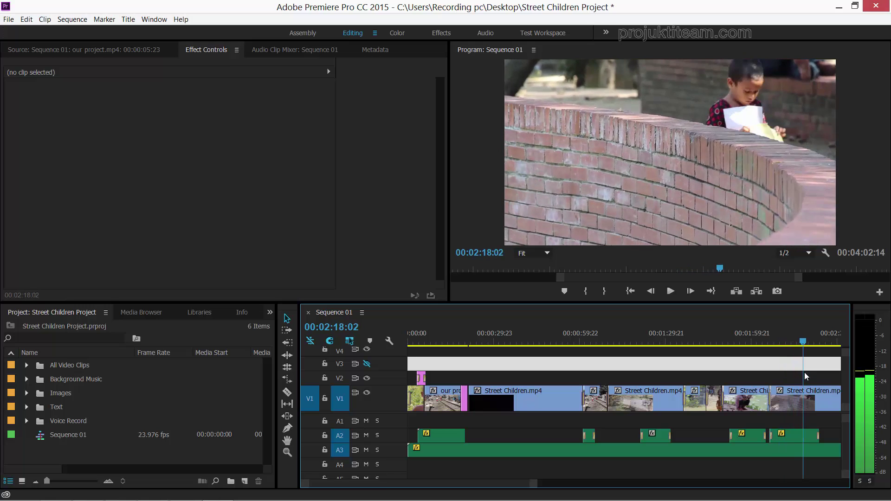
key(space)
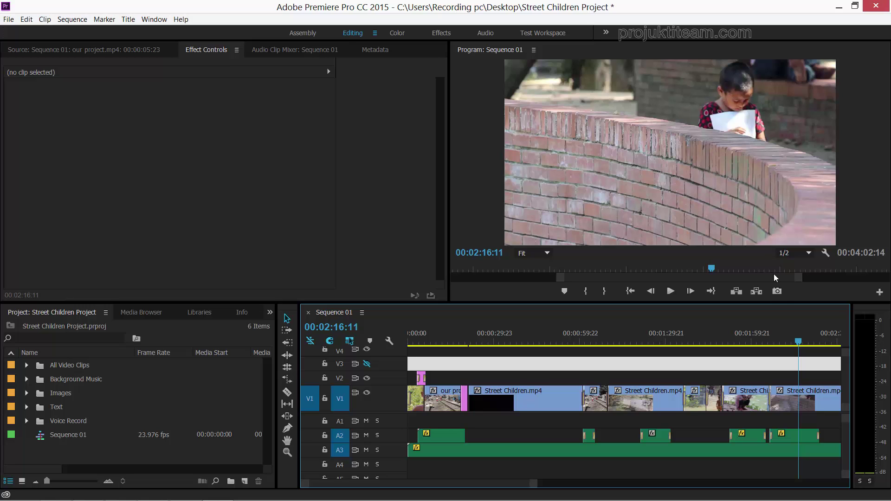
mouse_move(799, 344)
mouse_down()
mouse_move(781, 345)
mouse_move(791, 345)
mouse_up()
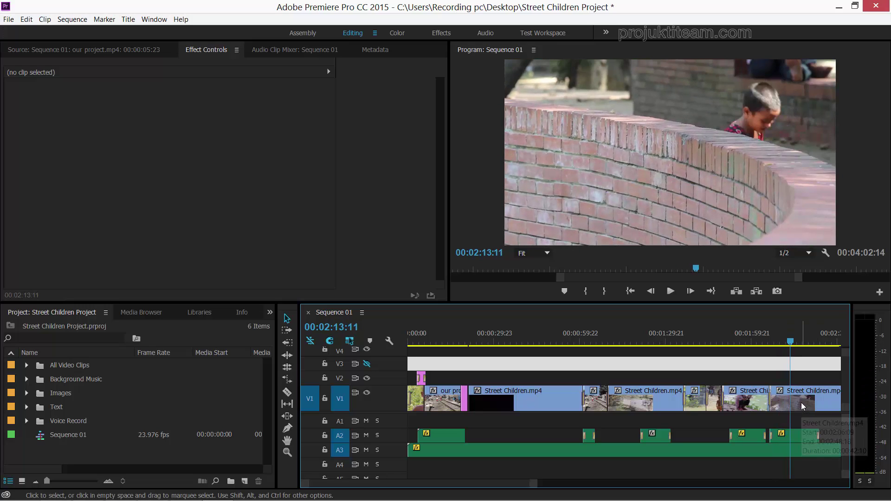
Set the Motion scale of the Street Children.mp4 clip under the playhead to 120
double_click(800, 403)
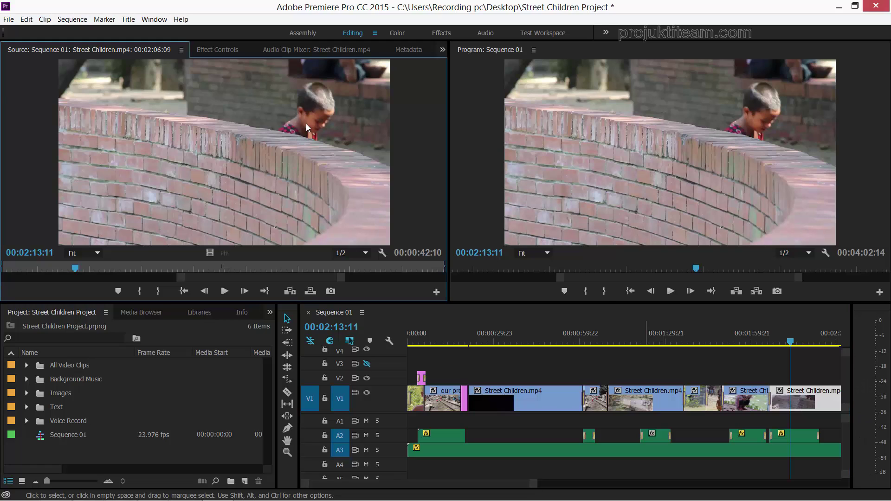
click(221, 48)
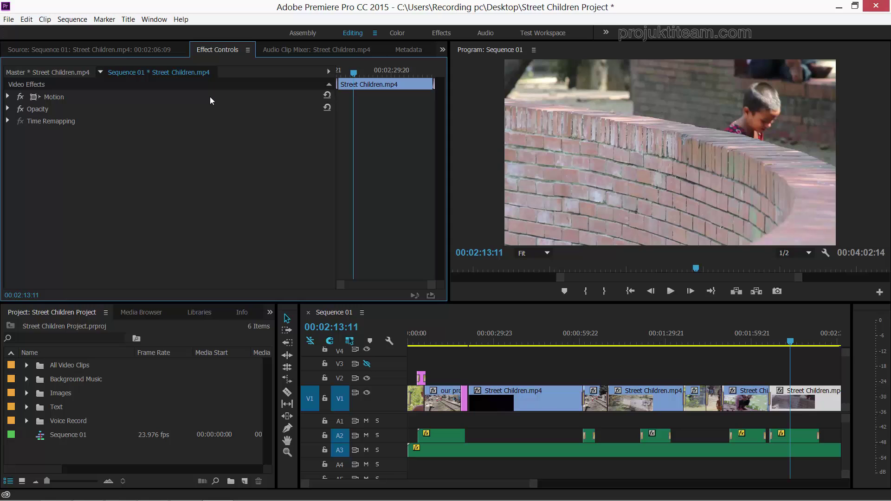
click(8, 96)
click(7, 97)
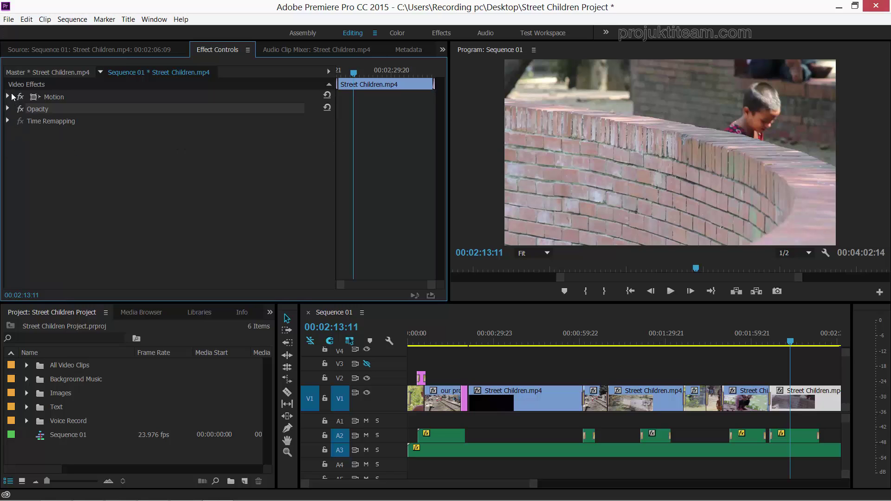
click(8, 97)
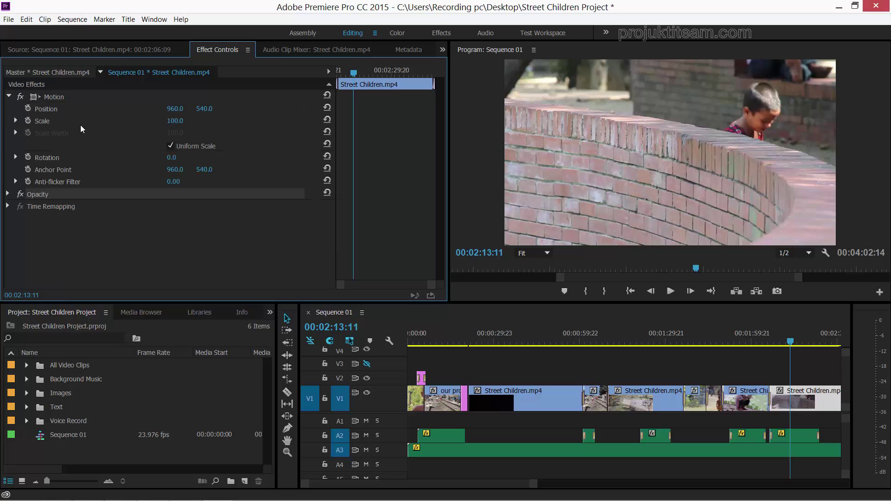
click(172, 123)
click(139, 123)
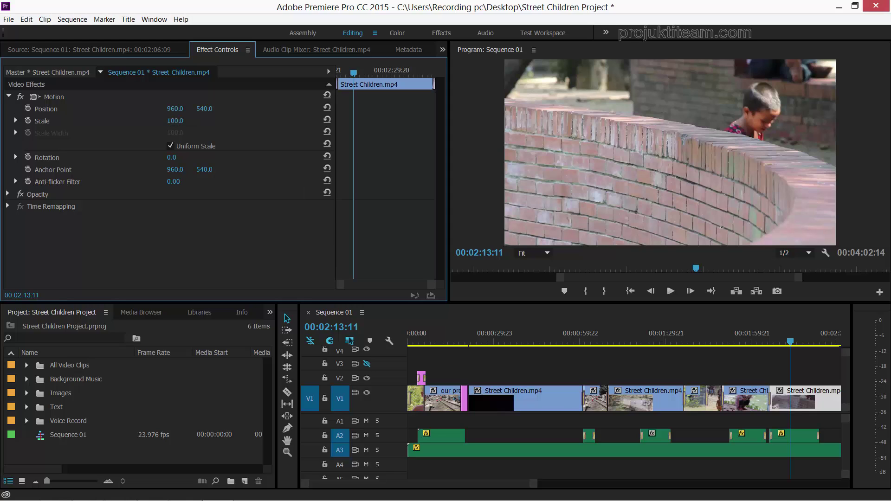
click(182, 117)
click(148, 123)
click(181, 120)
text(120)
key(Return)
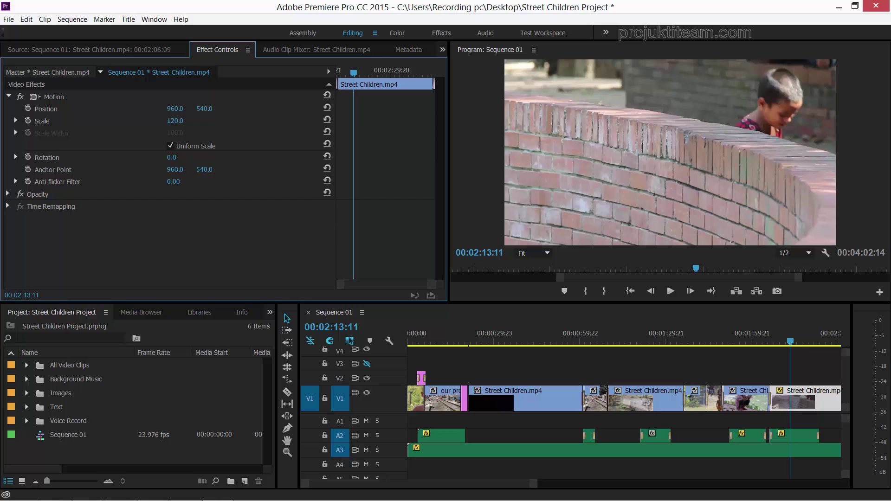
Reframe the brick wall clip by setting its position to 769, 630 and its scale to 137
drag(204, 109, 85, 110)
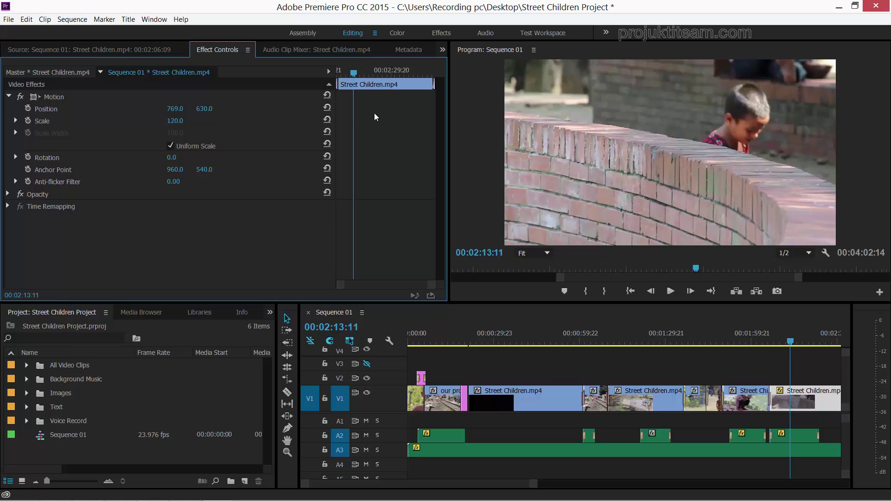
drag(170, 122, 178, 122)
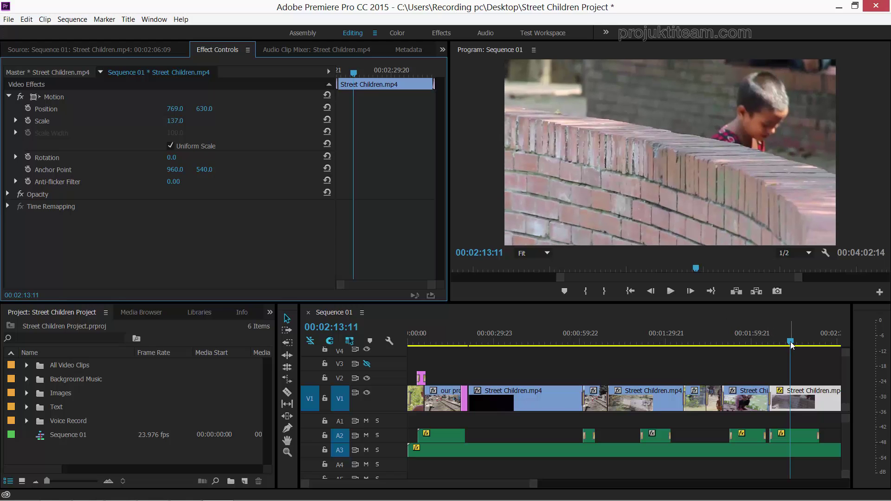
click(696, 144)
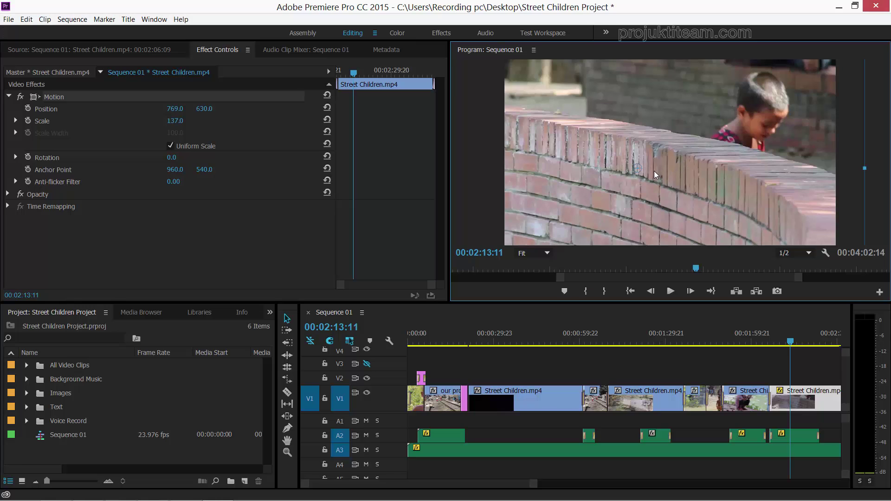
Move the brick wall clip's anchor point to 980.4, 539.4 and its position to 796.9, 629.2, and scale it to 147.7
drag(638, 168, 642, 169)
mouse_move(864, 168)
mouse_down()
mouse_move(852, 166)
mouse_move(881, 173)
mouse_up()
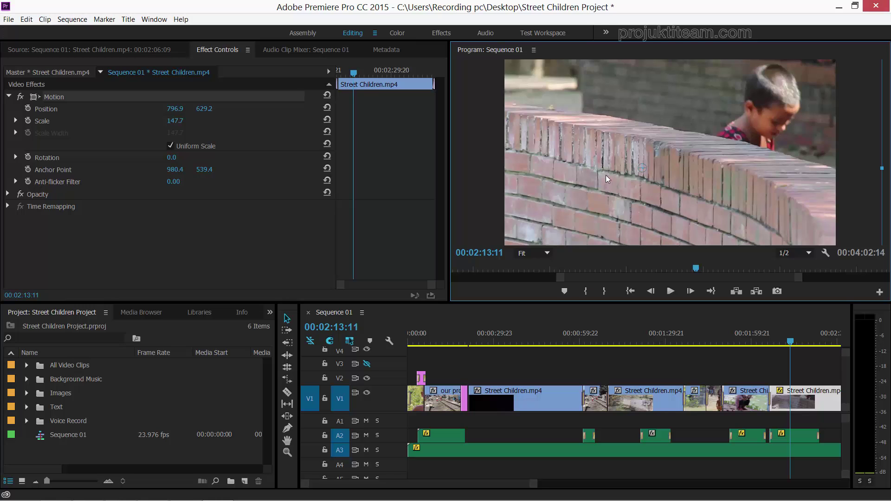
Set the program preview zoom to 25% and scale the brick wall clip to 142.2 by its frame corner
click(546, 253)
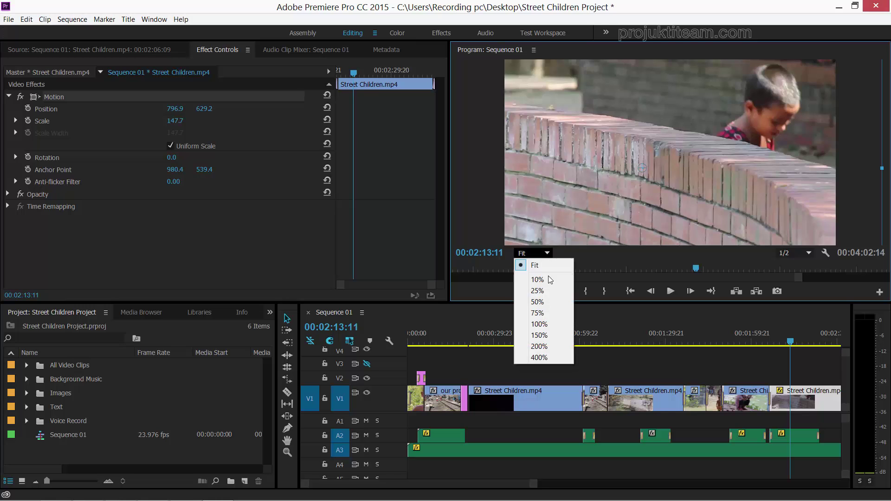
click(538, 313)
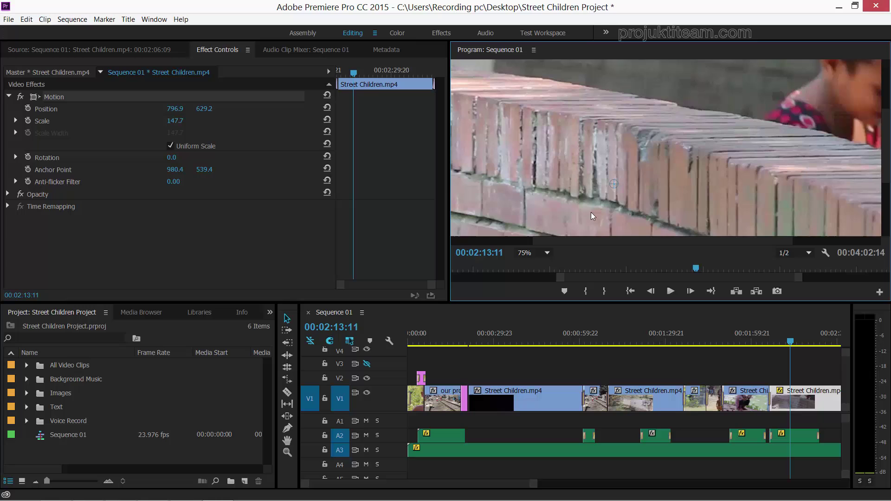
click(533, 253)
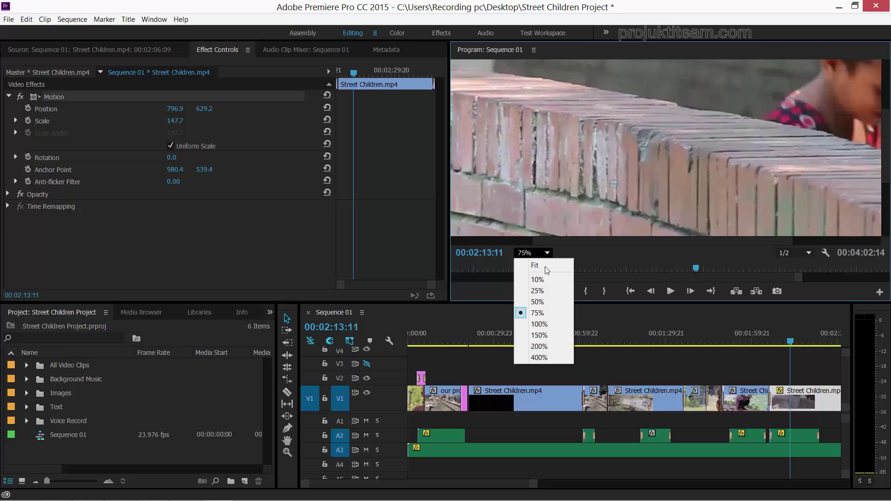
click(538, 291)
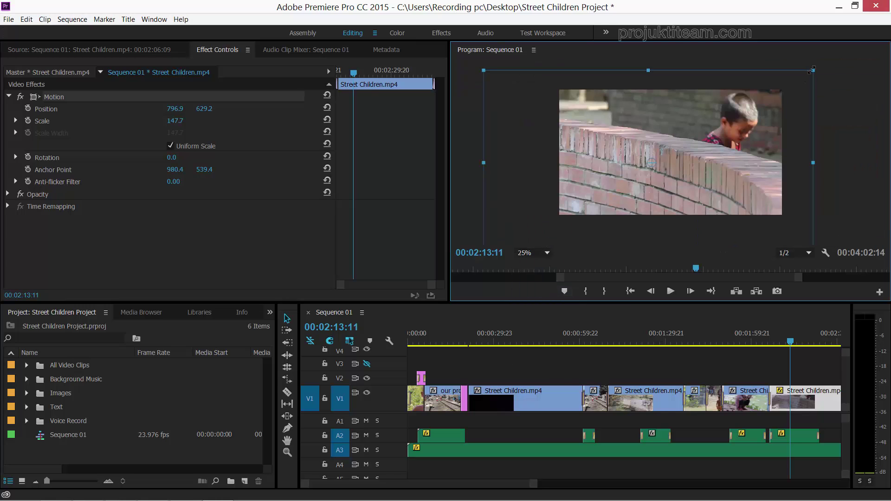
mouse_move(813, 70)
mouse_down()
mouse_move(806, 74)
mouse_move(820, 66)
mouse_move(815, 72)
mouse_up()
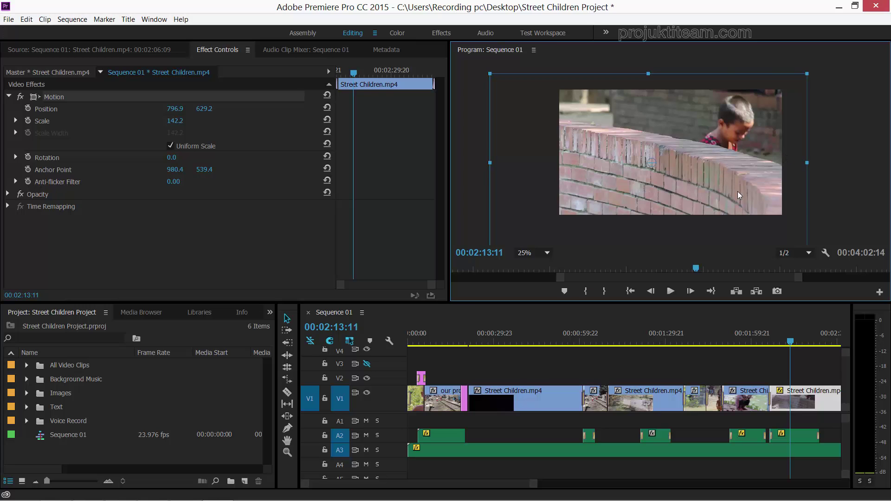
Deselect the clip and play the reframed brick wall shot, stopping at 00:02:16:05
mouse_move(792, 341)
mouse_down()
mouse_move(769, 346)
mouse_move(782, 347)
mouse_up()
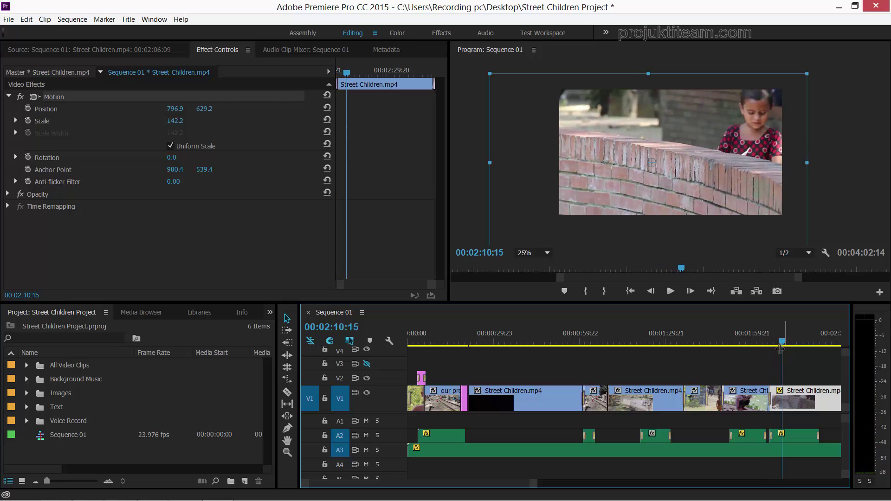
key(ctrl+shift+a)
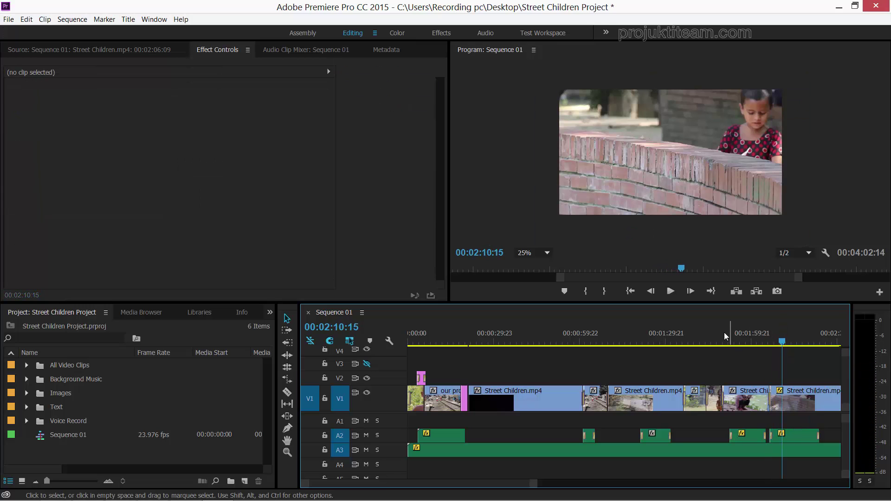
click(762, 344)
key(space)
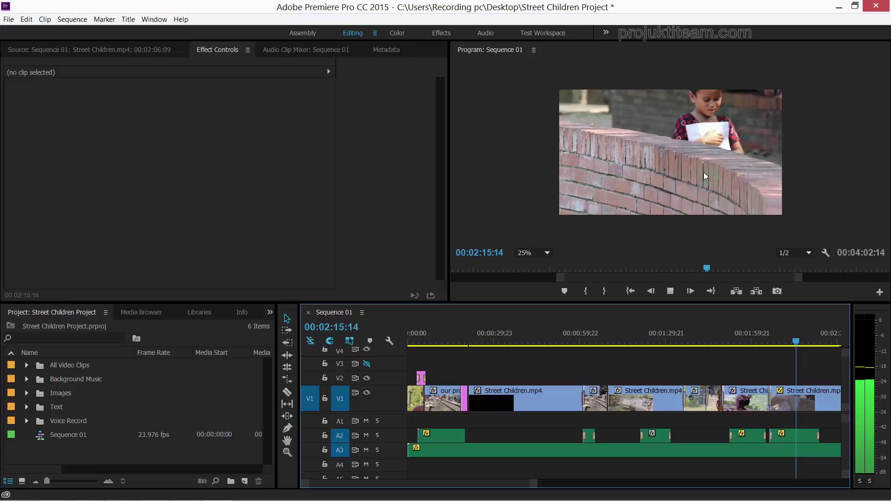
key(space)
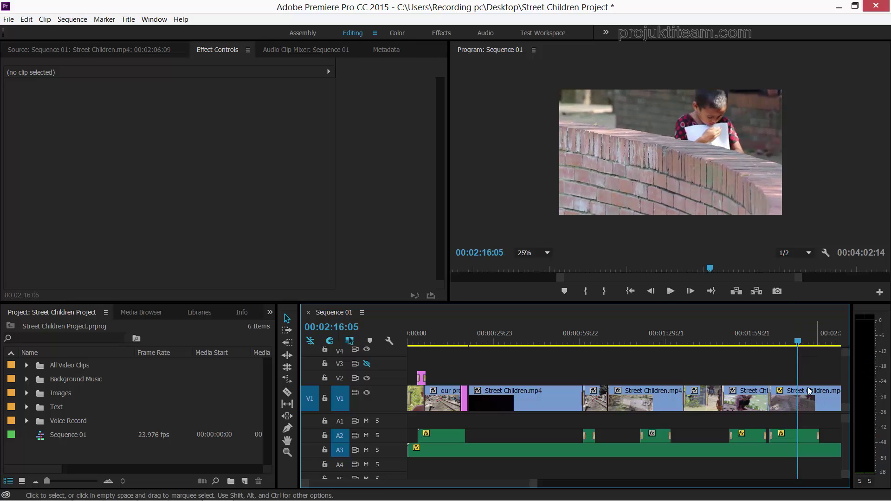
Enlarge the brick wall clip to a scale of 152.4 and lower it by setting its vertical position to 820.2
click(657, 145)
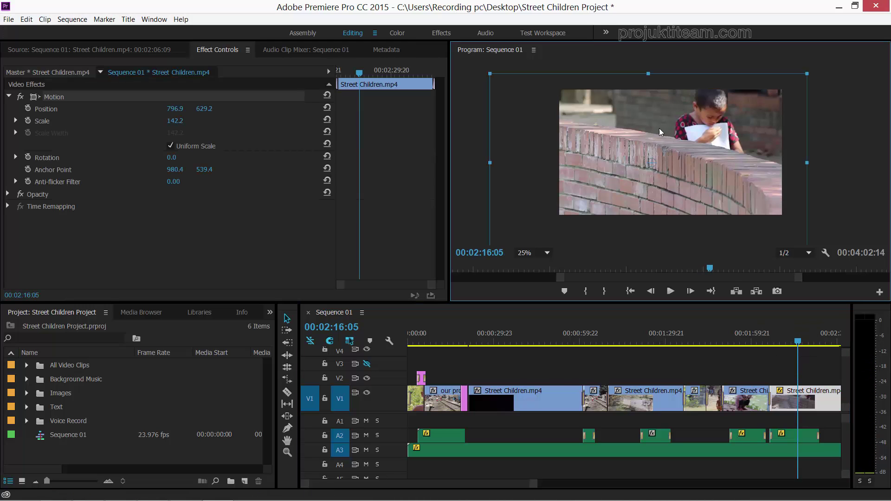
drag(648, 73, 649, 69)
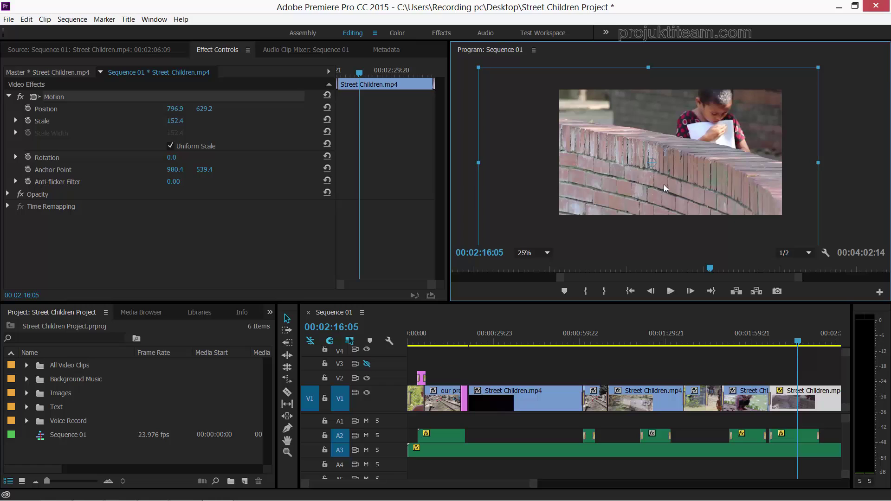
click(204, 109)
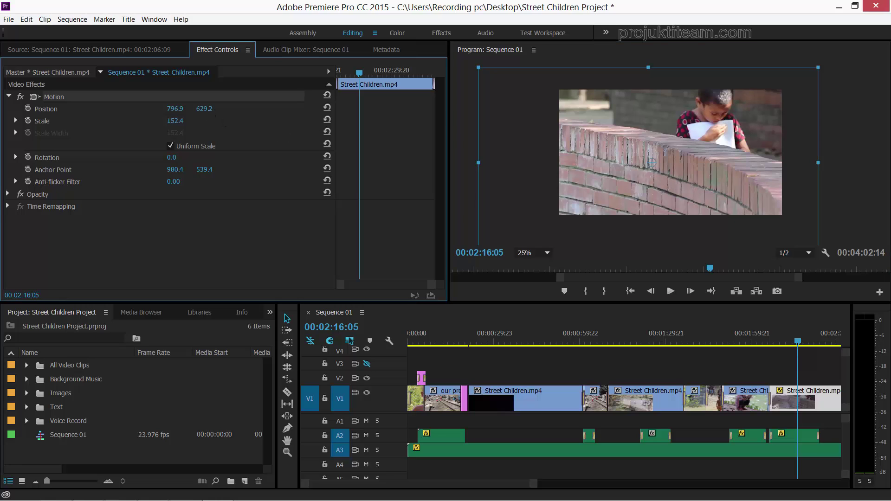
drag(205, 109, 294, 109)
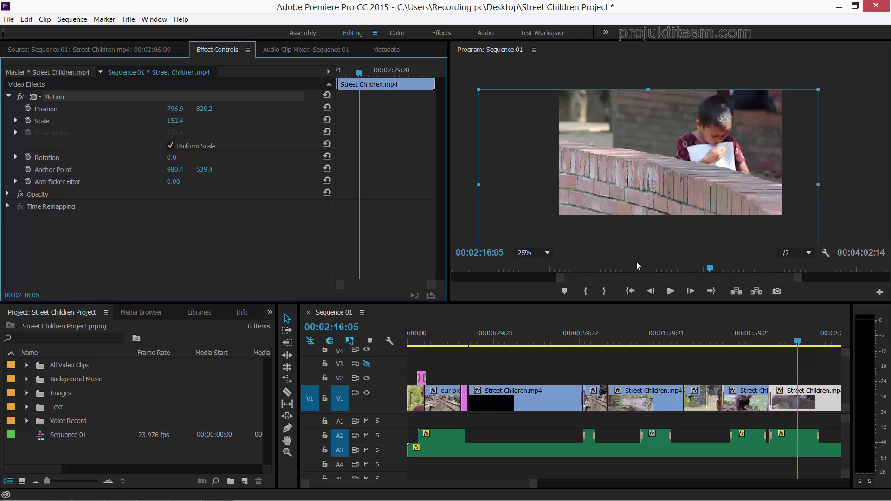
Play the sequence from 00:02:04:03 through the brick wall shot and stop at 00:02:20:07
click(775, 364)
drag(789, 346, 765, 348)
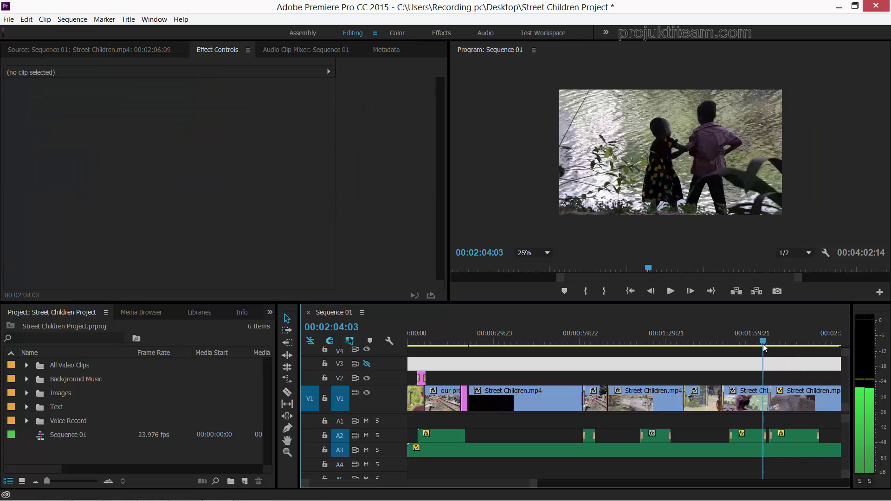
click(670, 291)
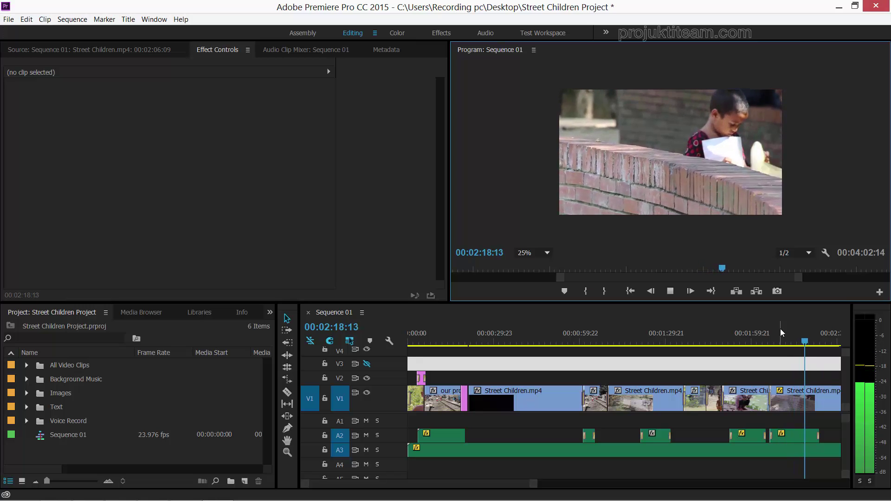
click(670, 290)
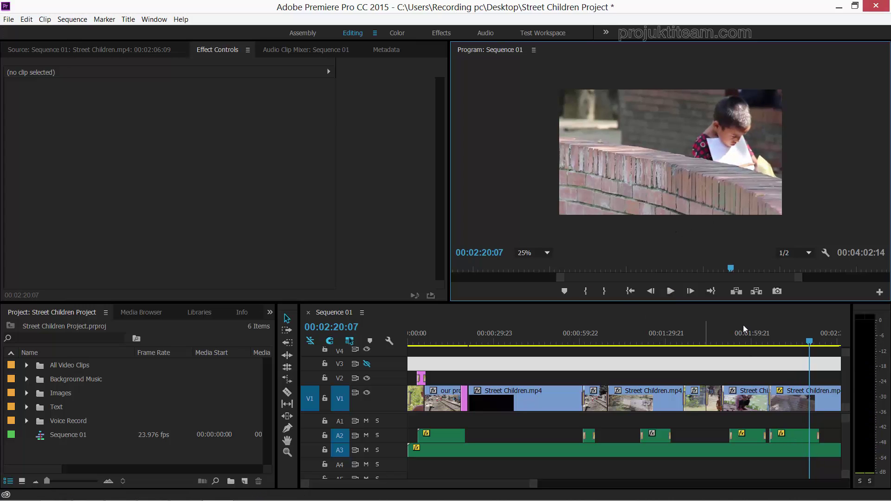
Reset the brick wall clip's Motion scale to 100 and its position to 960, 540, keeping Uniform Scale on
click(793, 405)
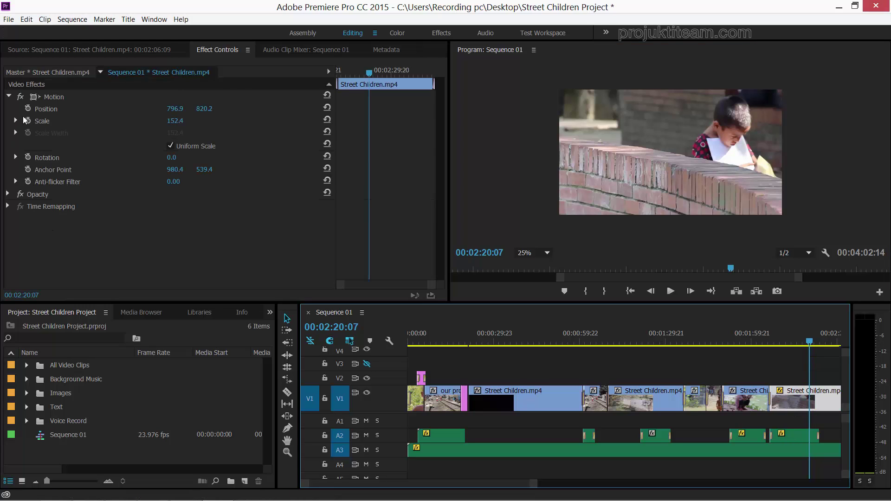
click(171, 146)
click(171, 146)
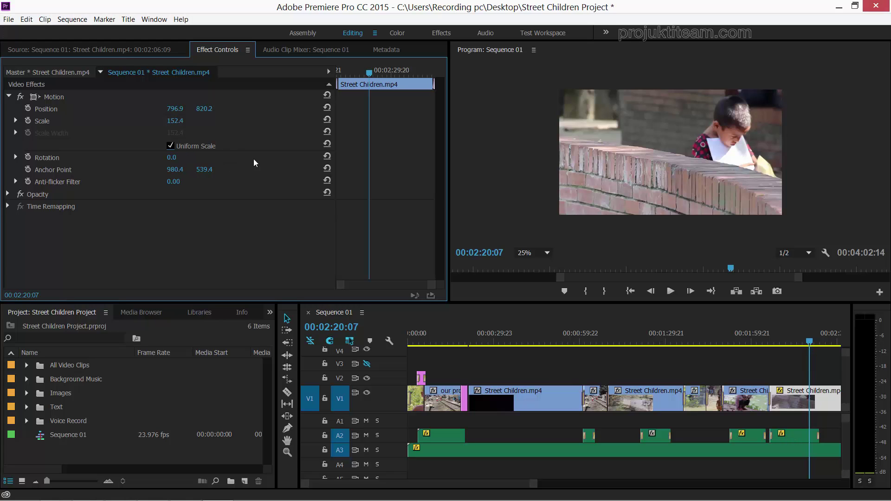
click(326, 120)
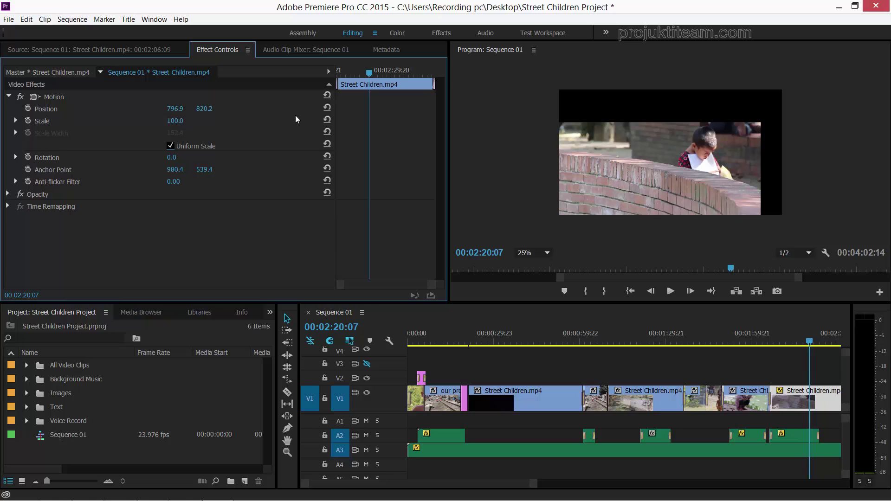
click(327, 108)
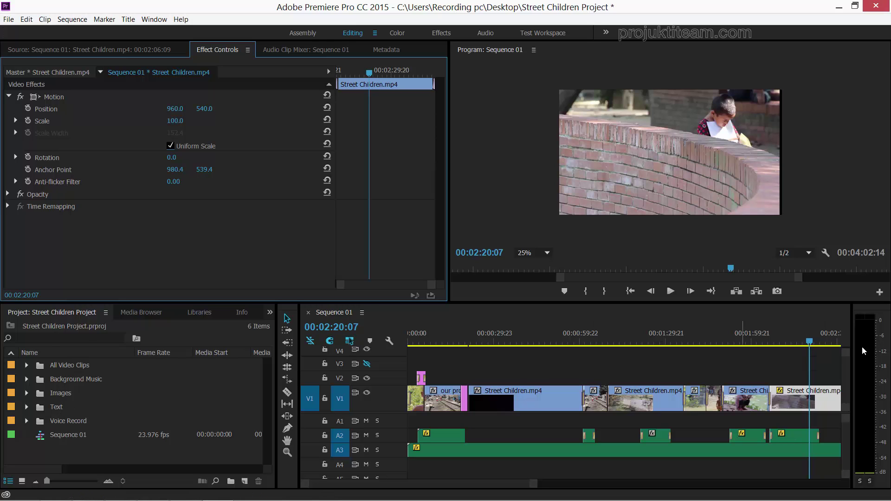
Play the opening from 00:00:01:10 and examine the Street Children title clip on V2 at 00:00:04:13
drag(810, 342, 411, 345)
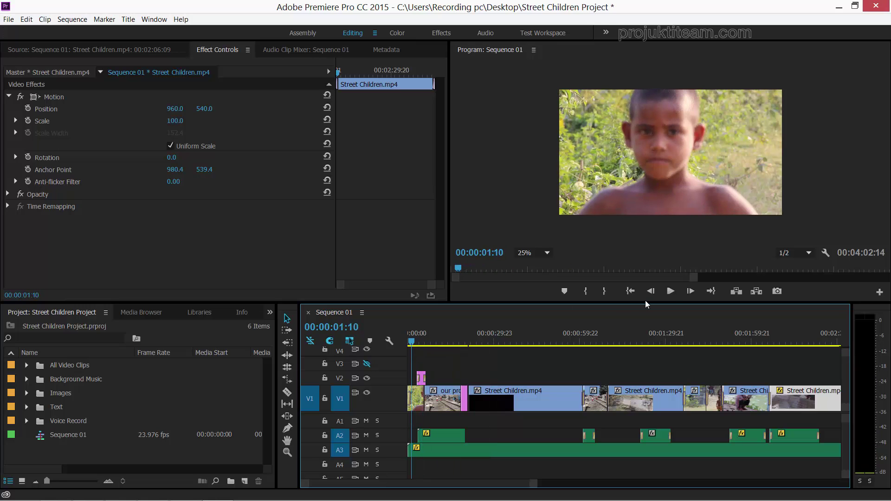
click(671, 291)
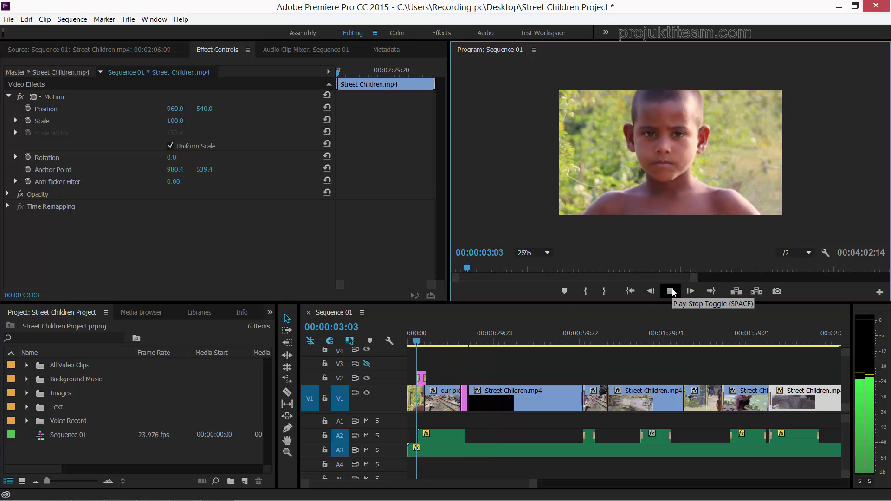
click(671, 291)
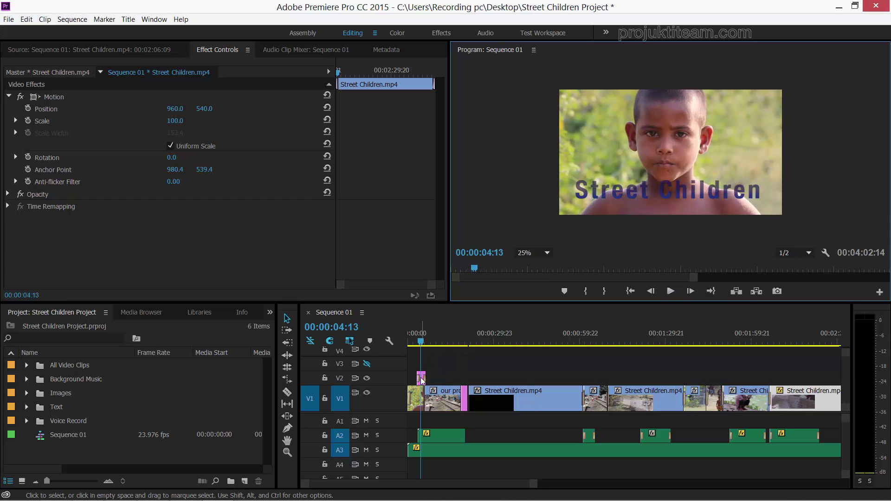
click(469, 372)
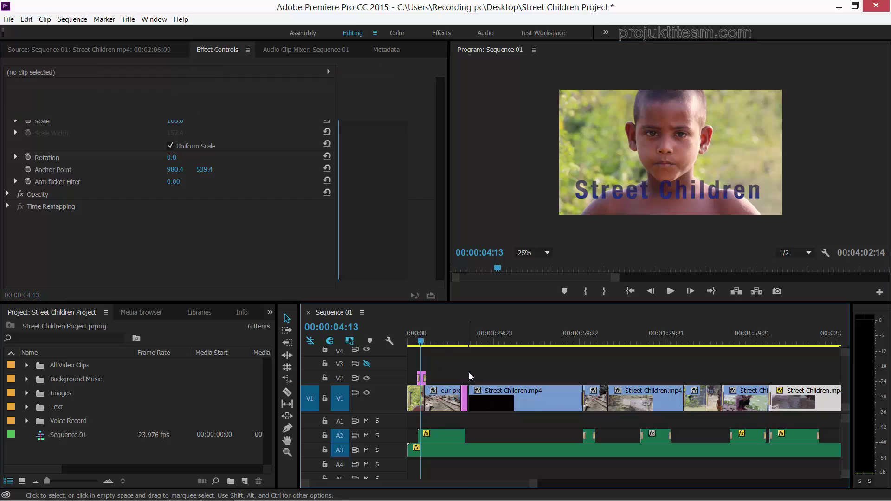
key(=)
key(=)
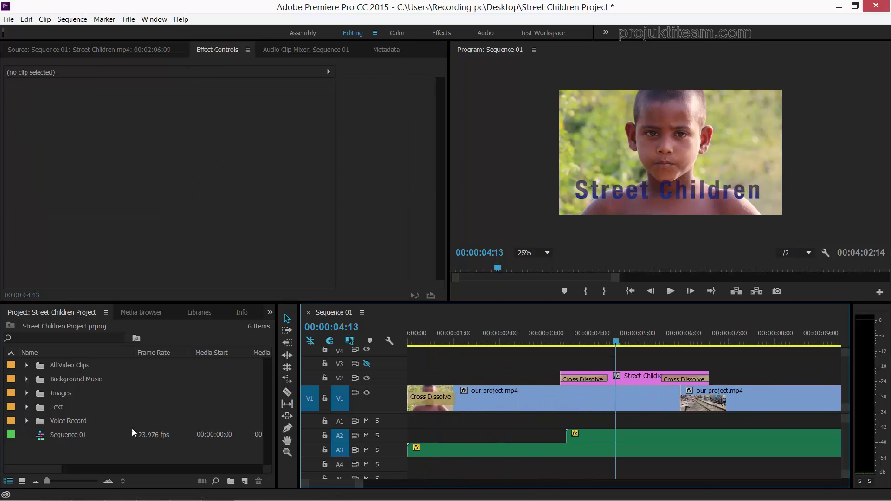
Create a new default still title in the Text bin with the default 1920 × 1080 video settings and name
click(27, 407)
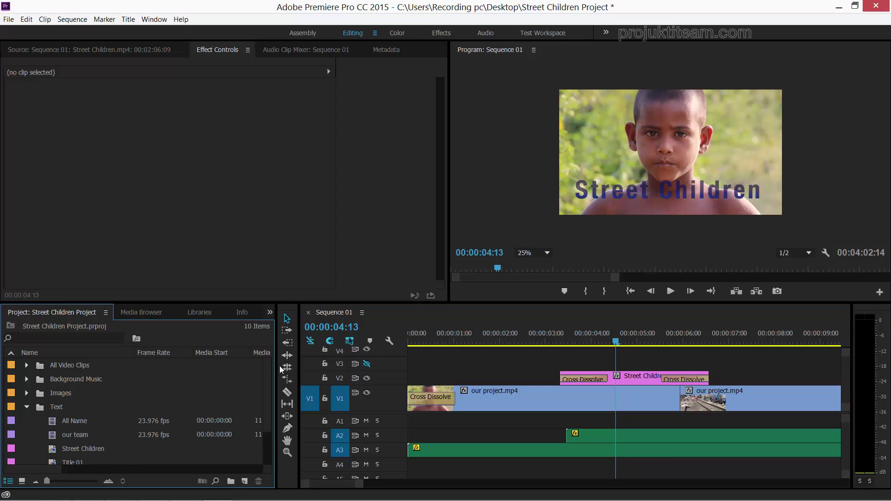
scroll(269, 376, down, 2)
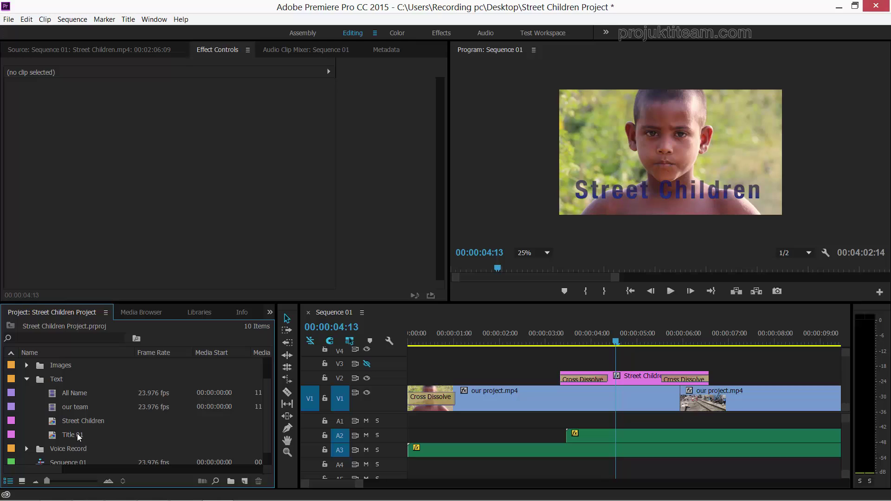
click(59, 380)
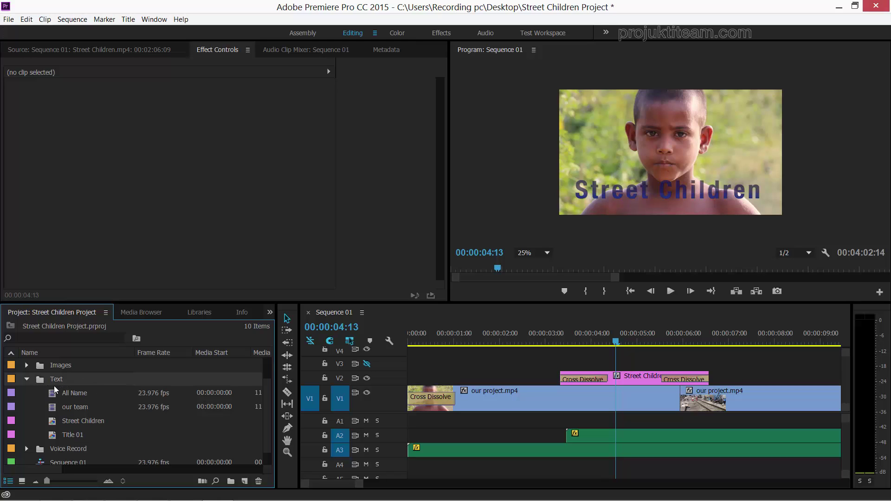
click(128, 19)
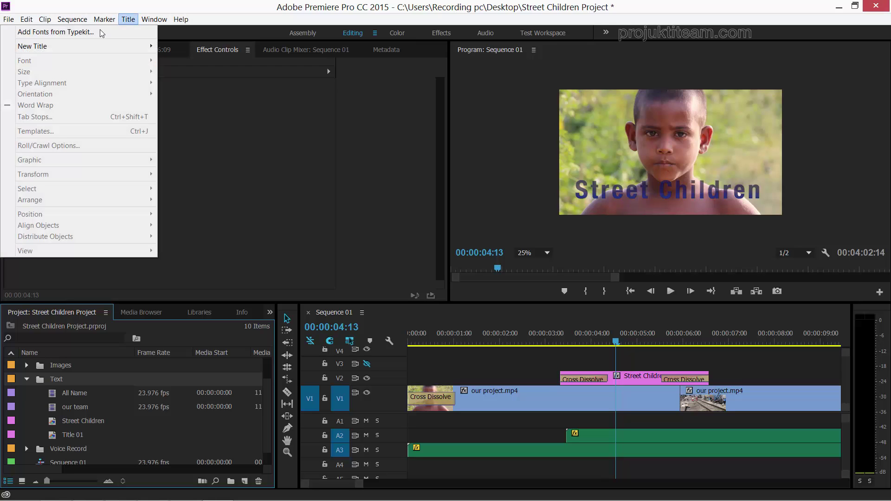
mouse_move(149, 47)
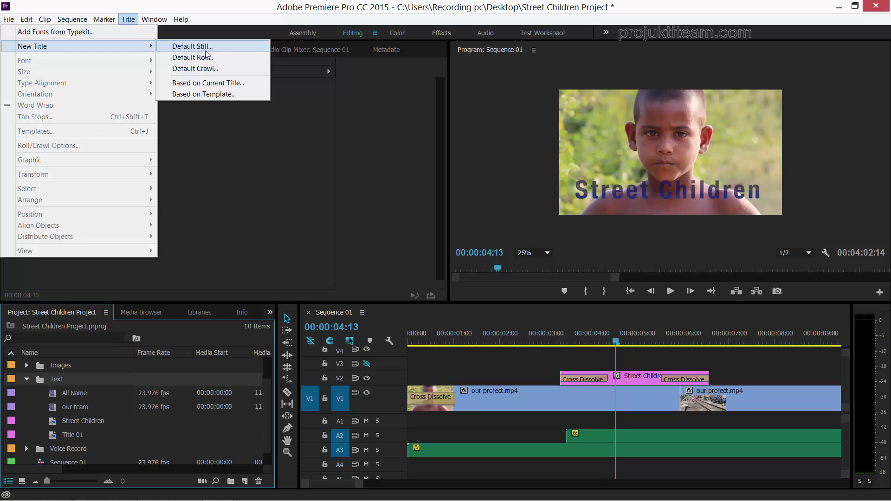
click(194, 46)
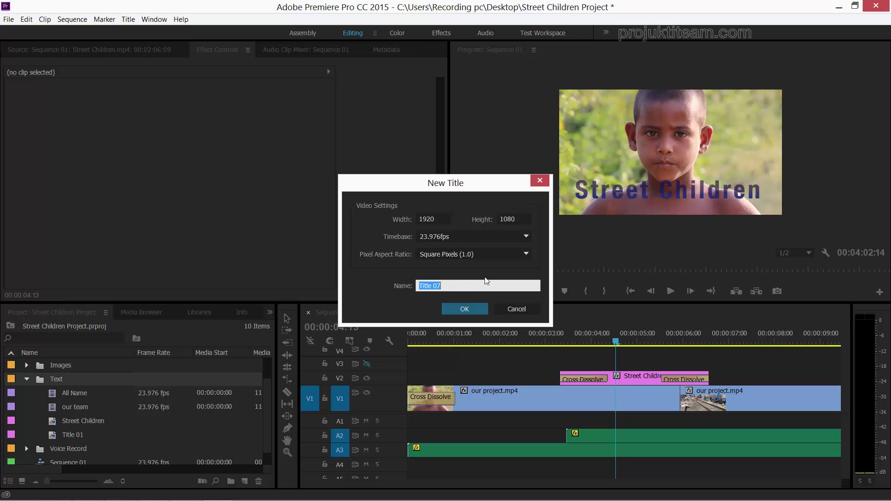
click(465, 309)
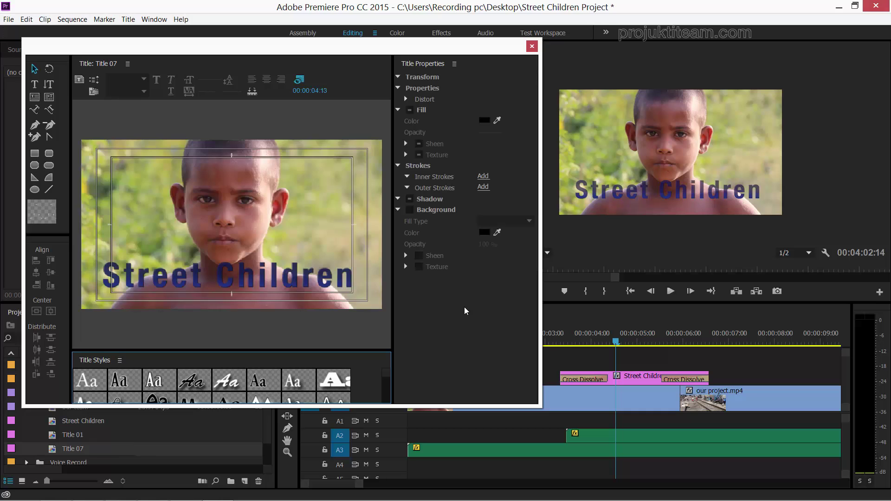
Move the playhead to 00:00:08:03 so the railway track shot serves as the new title's background, and show more of the timeline
click(624, 344)
drag(624, 344, 780, 344)
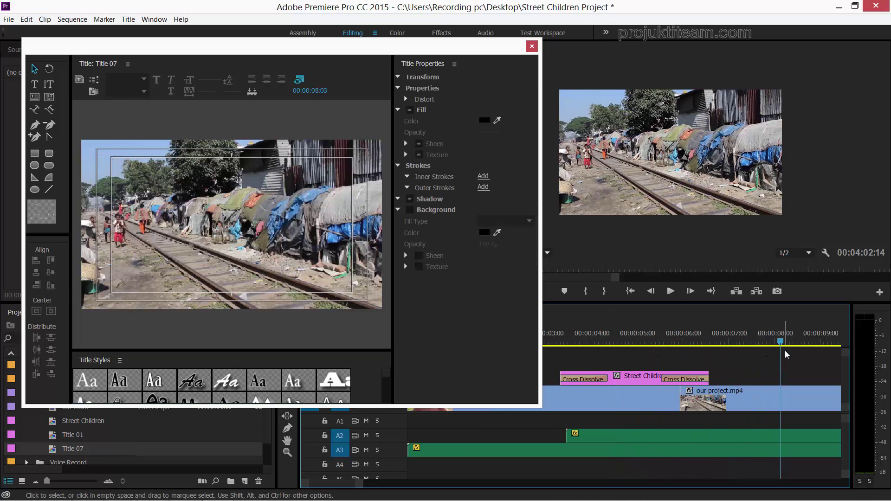
key(minus)
key(minus)
key(minus)
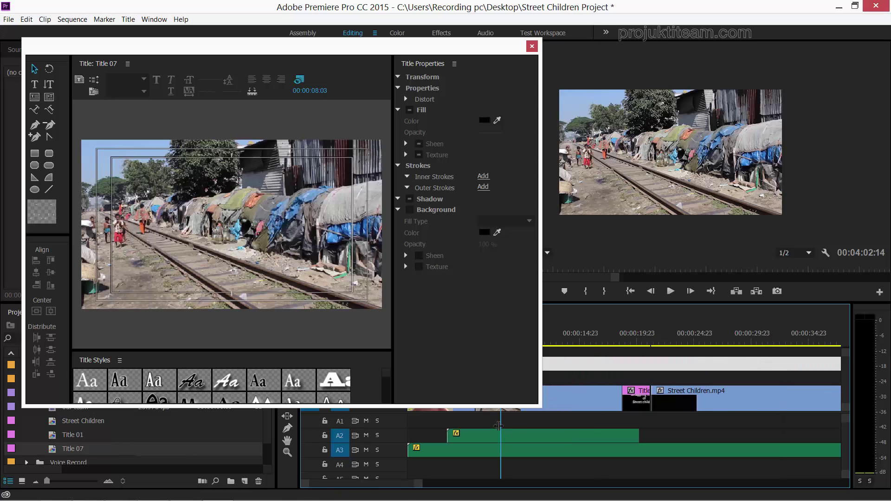
Examine the "Struggling moment of Street children" title at 00:00:20:00 behind the open title editor
drag(454, 52, 398, 59)
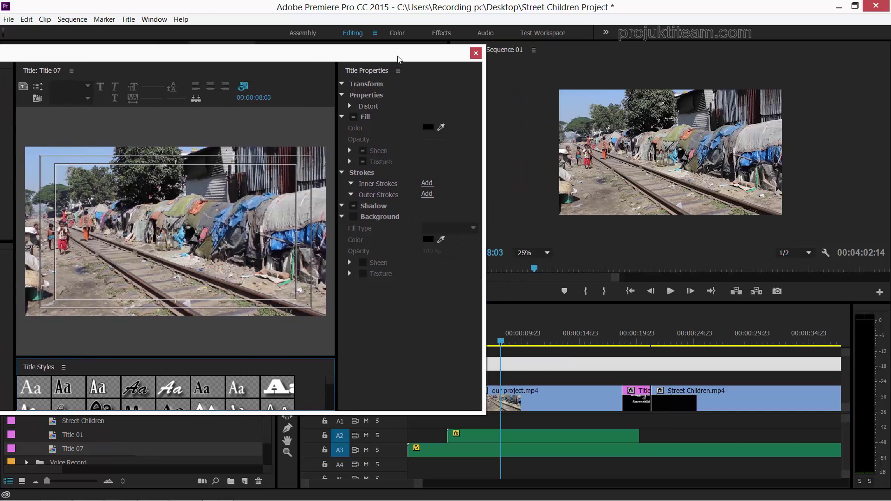
drag(501, 343, 636, 359)
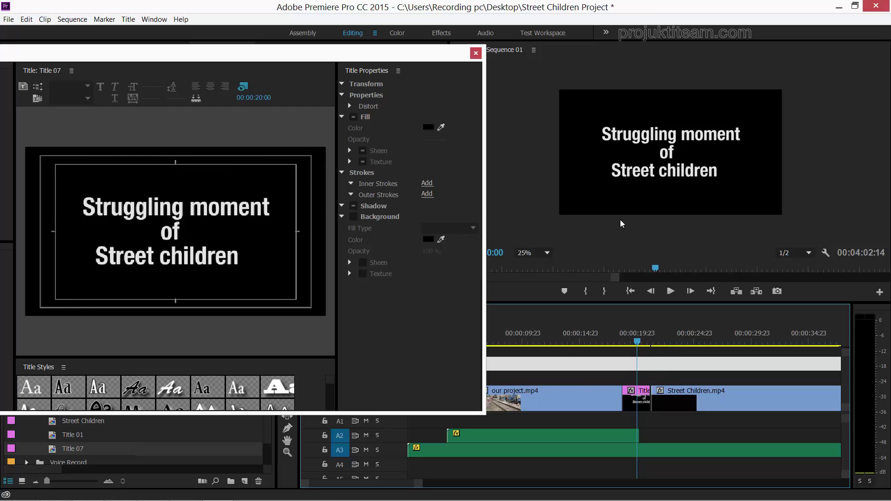
Close the title editor and delete the Street Children title clip from V2 near the start, with the playhead at 00:00:03:18
drag(638, 343, 453, 385)
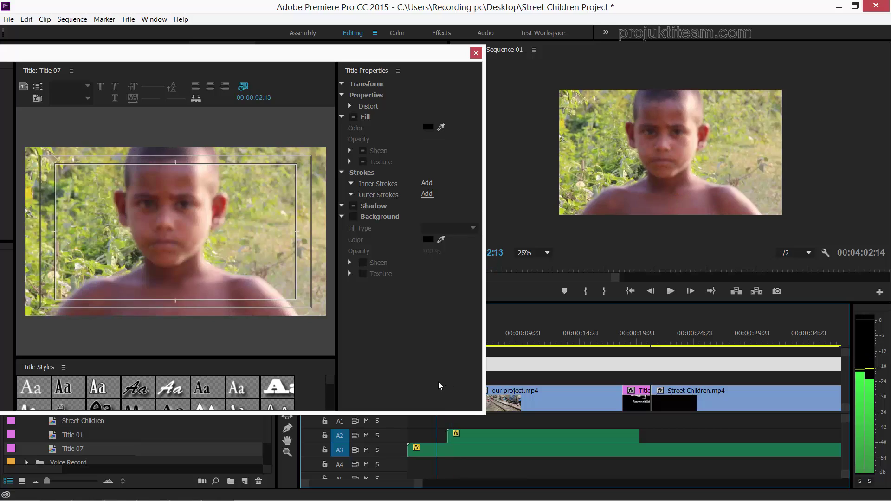
click(476, 54)
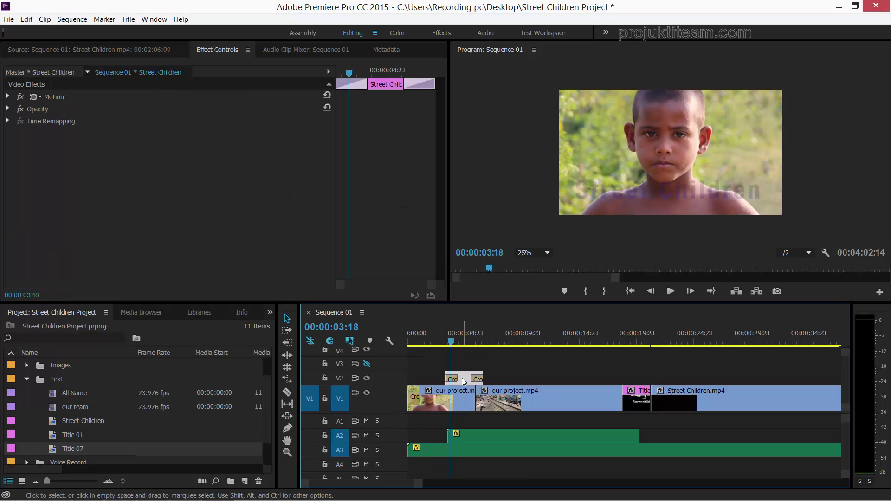
key(Delete)
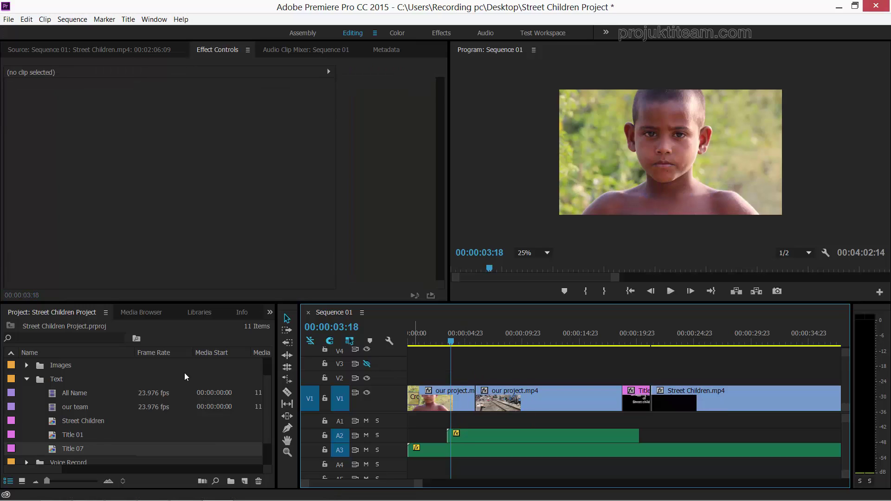
click(71, 449)
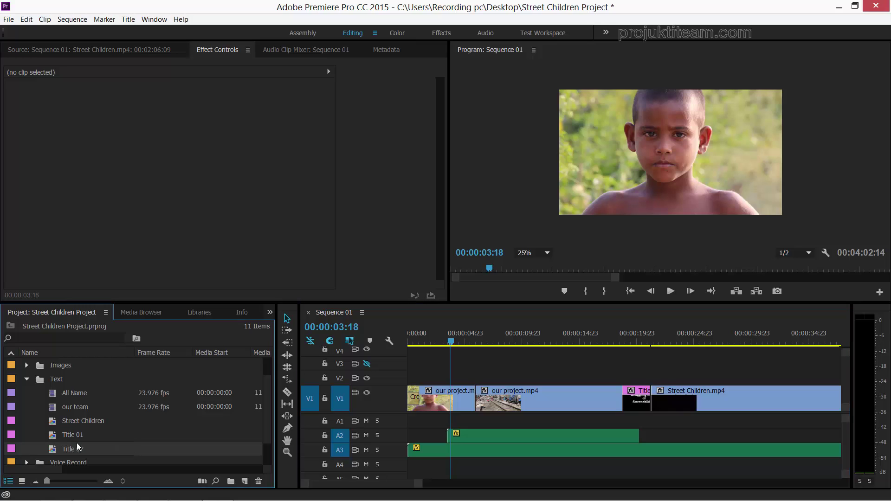
click(143, 451)
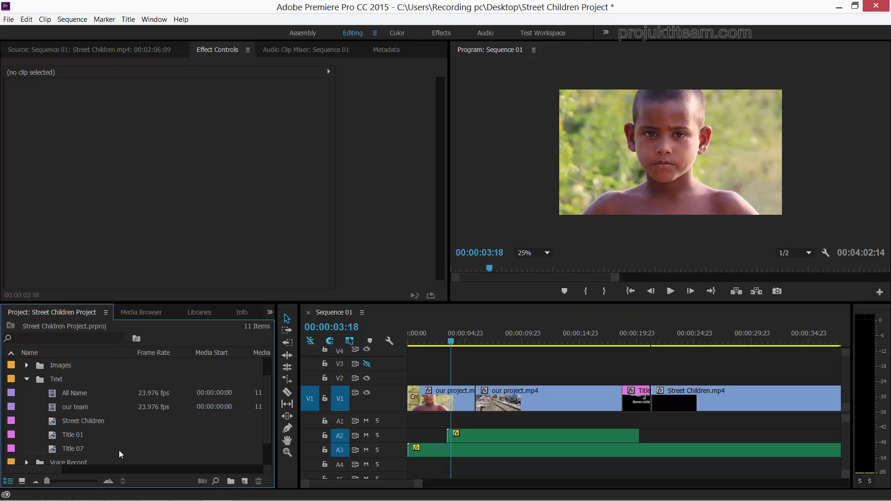
key(ctrl+i)
click(394, 300)
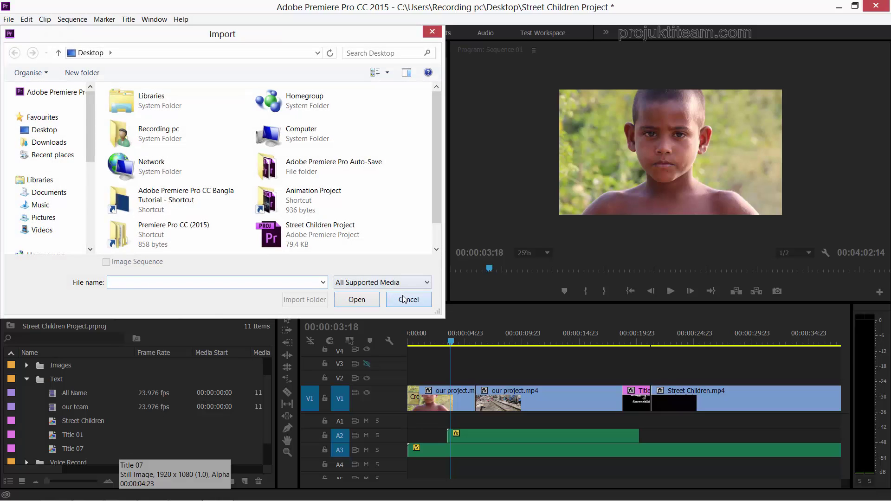
Reopen Title 07 for editing in the middle of the workspace with the horizontal Type tool active
double_click(54, 453)
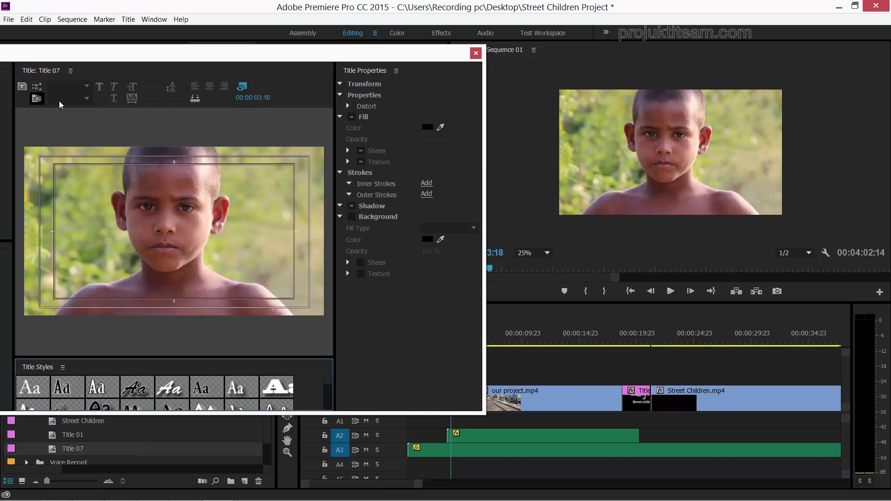
drag(236, 54, 427, 39)
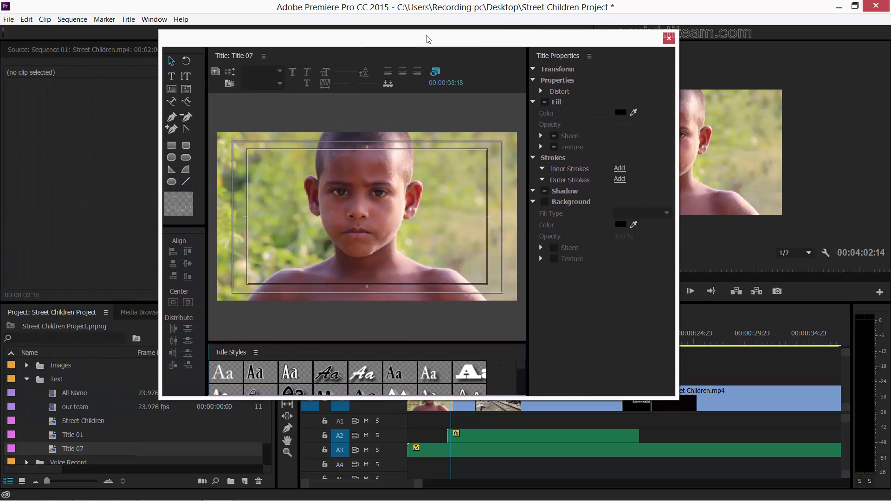
click(171, 77)
click(172, 80)
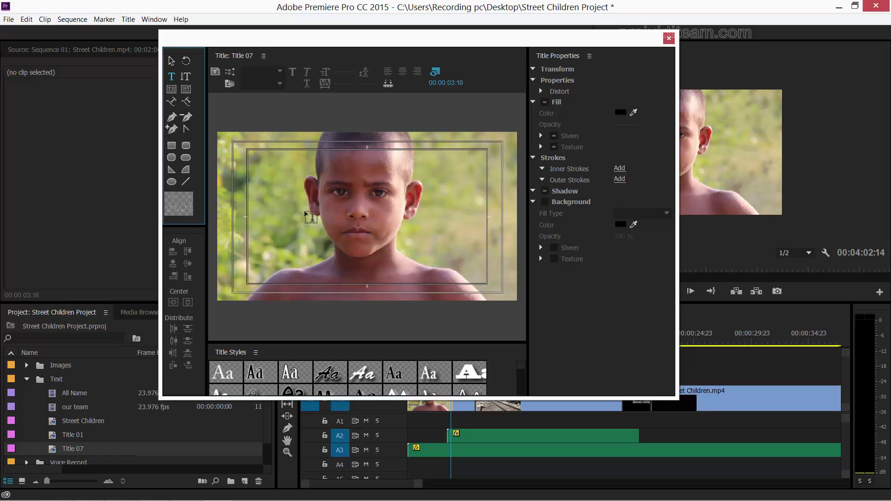
Try to set the font of an empty text object in Title 07 to Helvetica
click(315, 256)
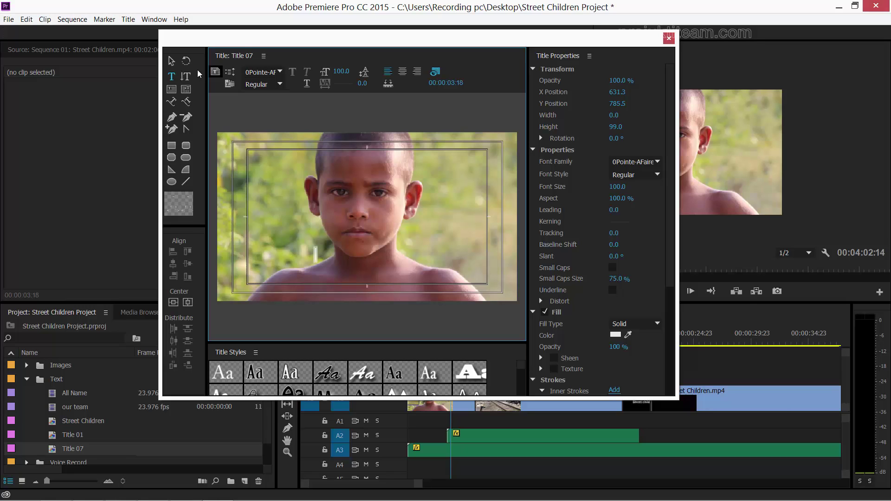
click(171, 62)
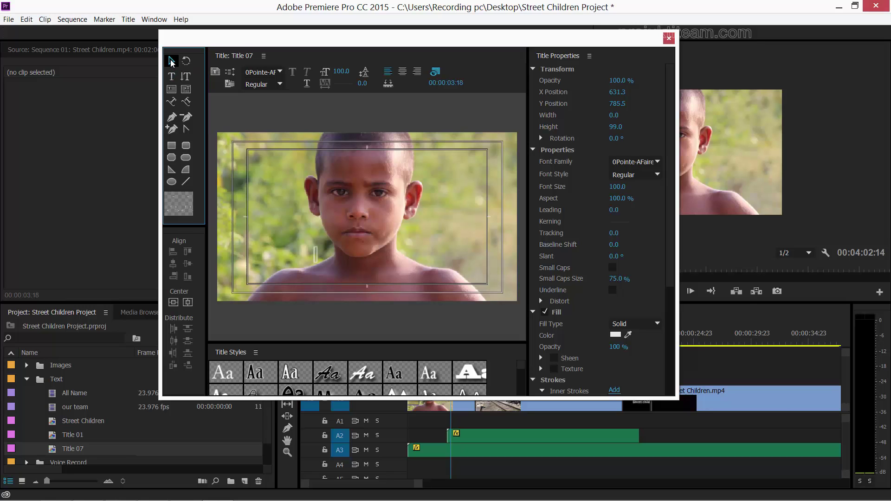
click(280, 74)
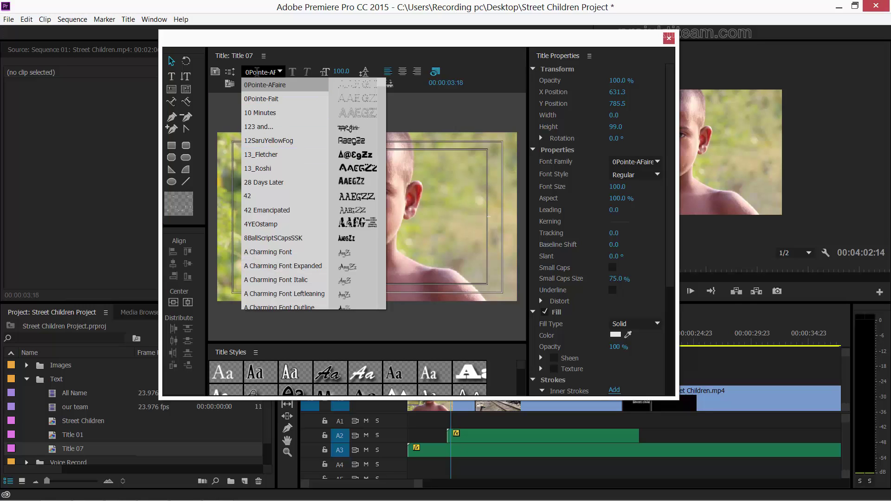
click(257, 71)
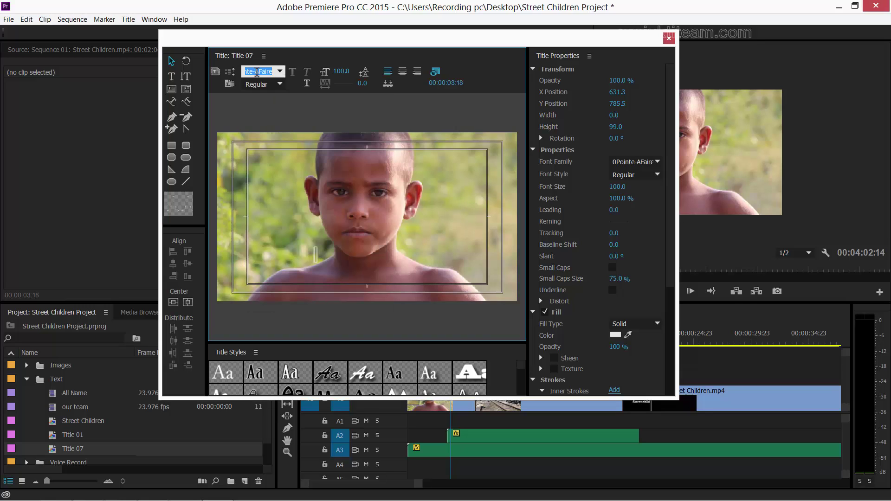
text(Helvetica)
key(Return)
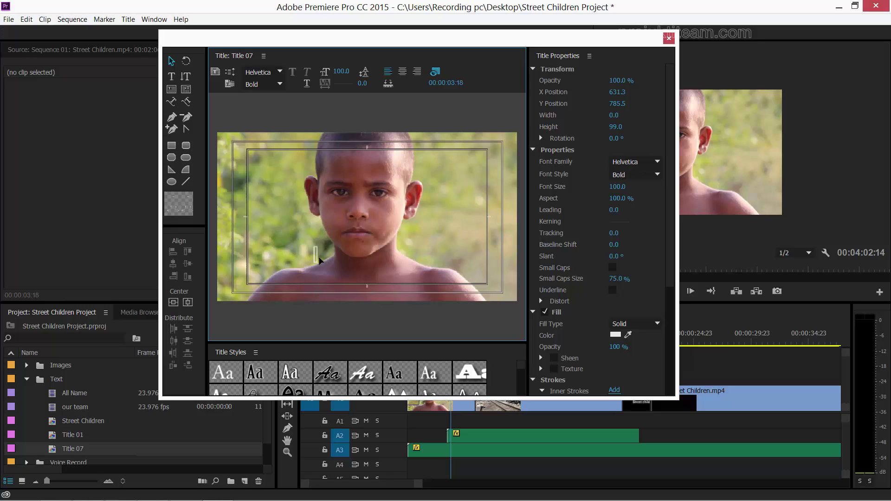
Add the placeholder text "sdfa" just below the boy's face in Title 07
click(171, 76)
click(329, 255)
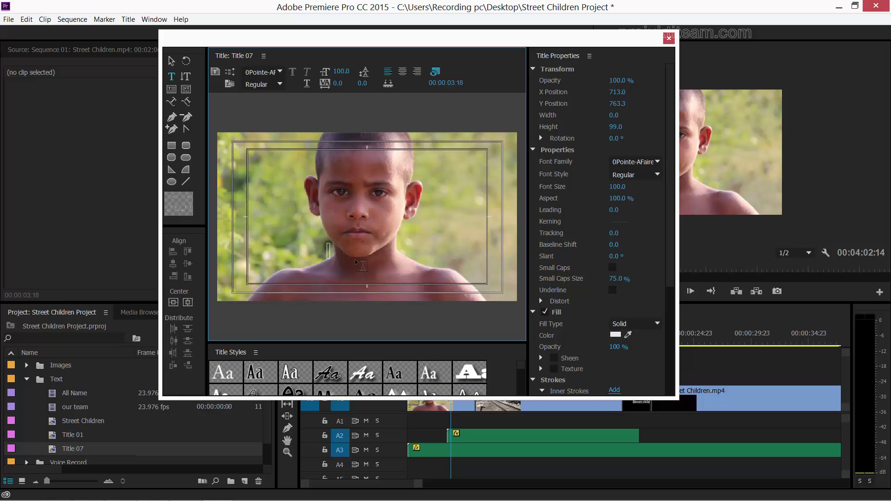
key(ctrl+v)
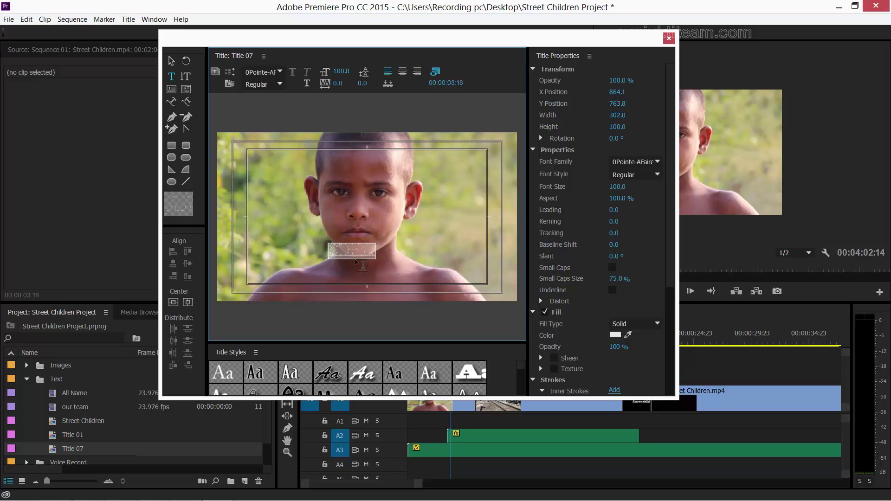
Set the placeholder text's font family to Helvetica Neue LT Com with the 75 Bold style
click(280, 73)
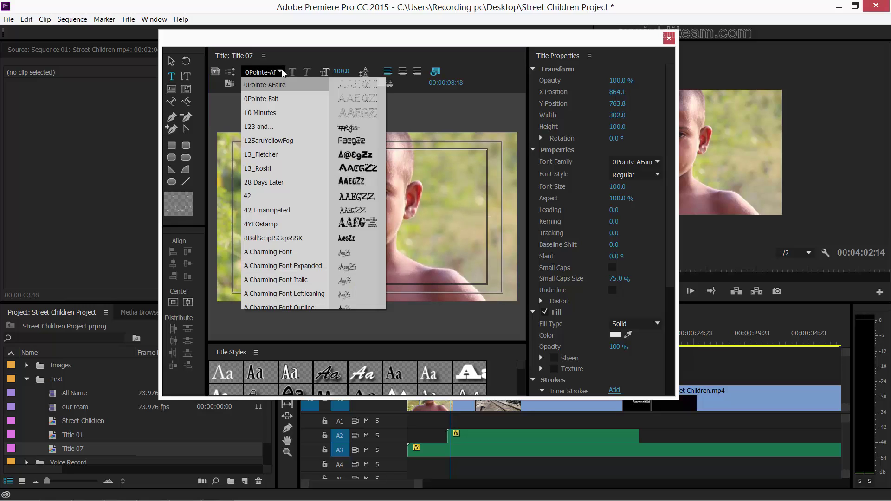
click(258, 69)
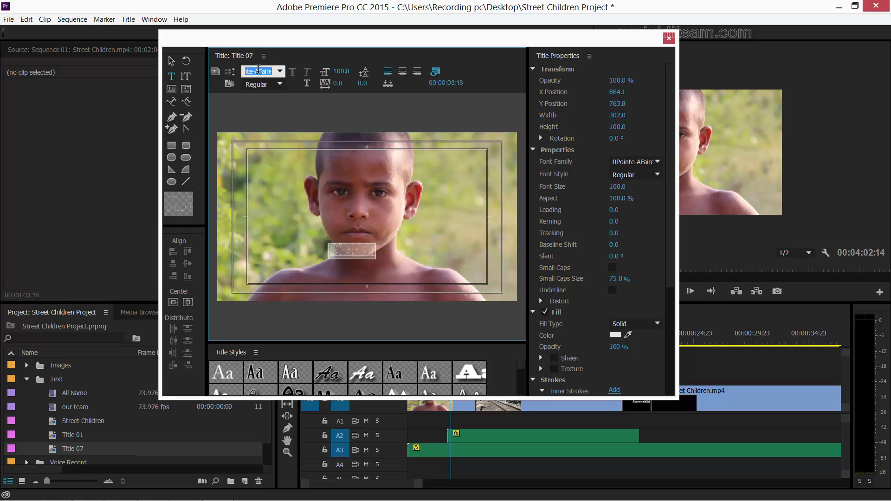
text(Helvetica)
key(Return)
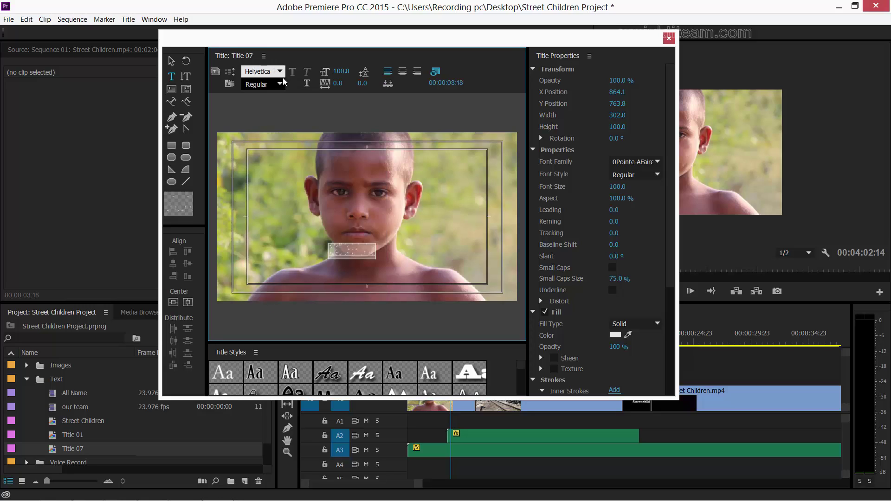
click(280, 72)
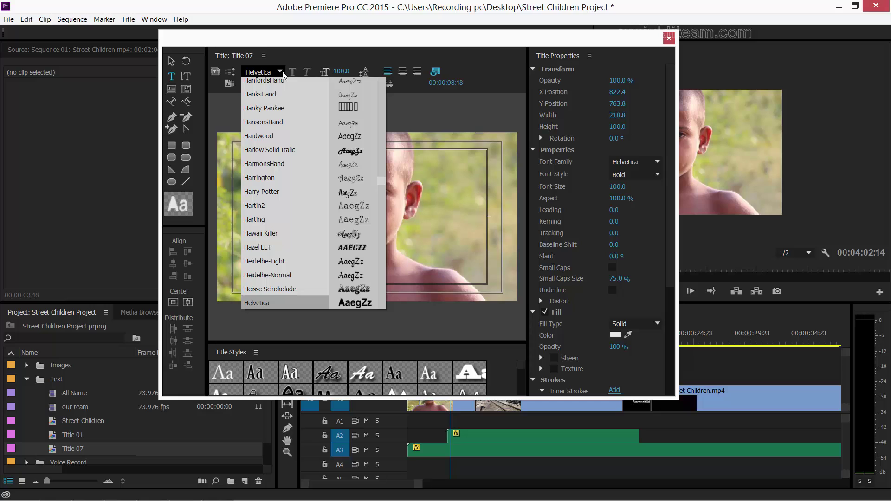
scroll(270, 253, down, 3)
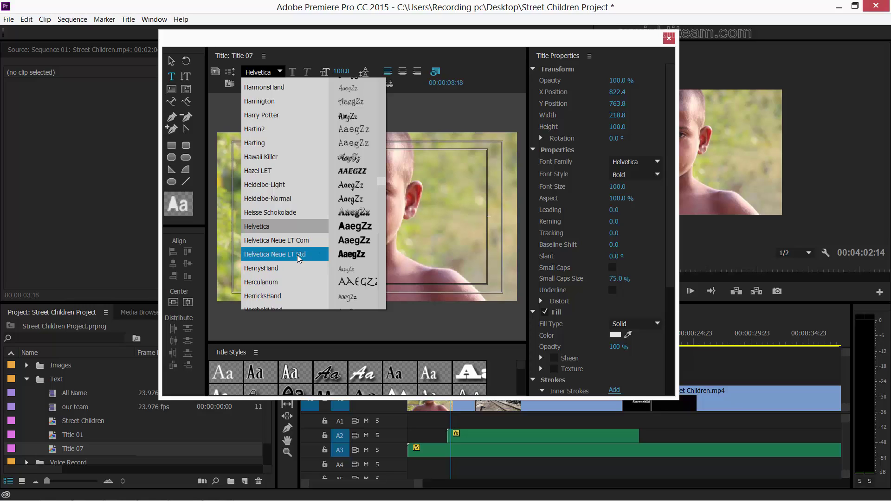
click(297, 240)
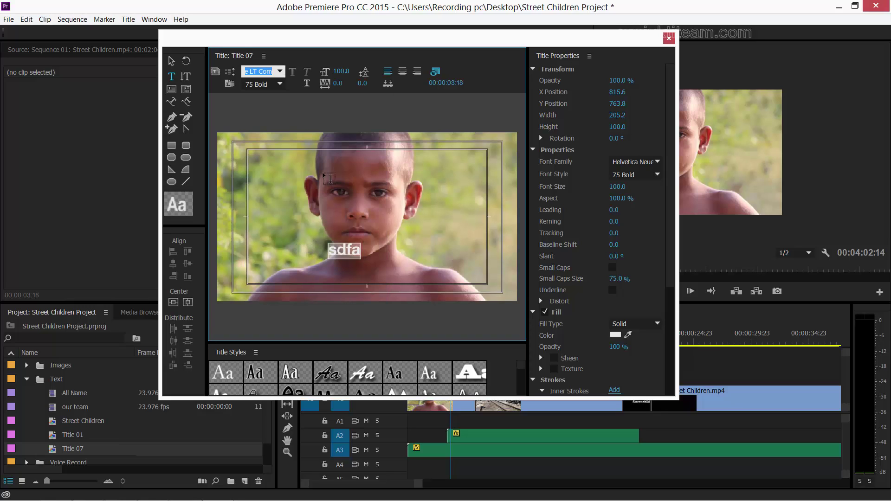
click(280, 85)
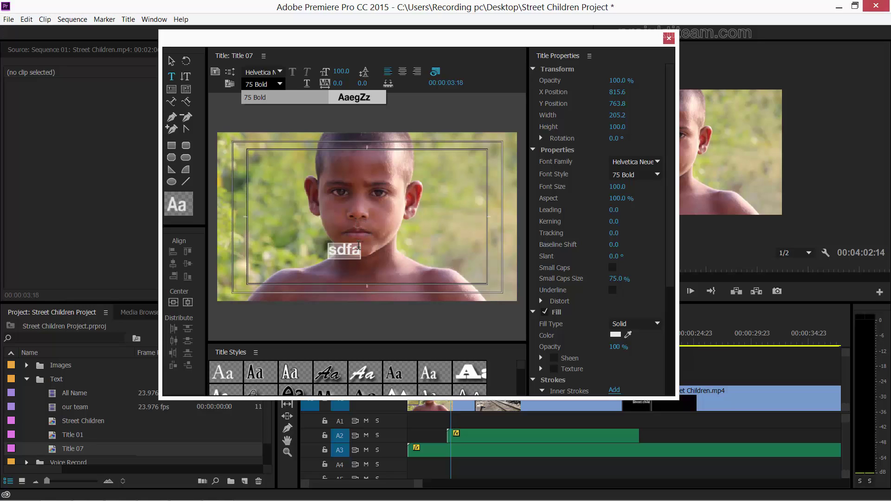
Replace the placeholder text with "Street Children"
click(358, 248)
key(BackSpace)
key(BackSpace)
key(BackSpace)
key(BackSpace)
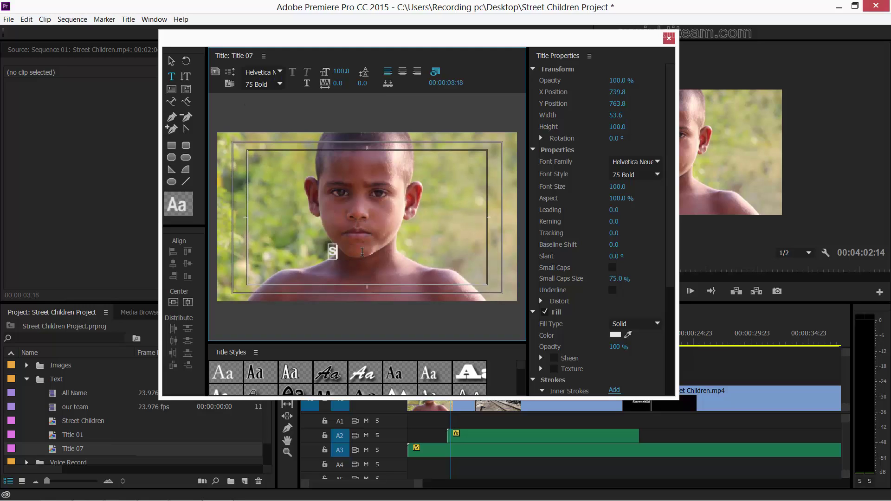
text(Sr)
key(BackSpace)
text(treec)
key(BackSpace)
text(t)
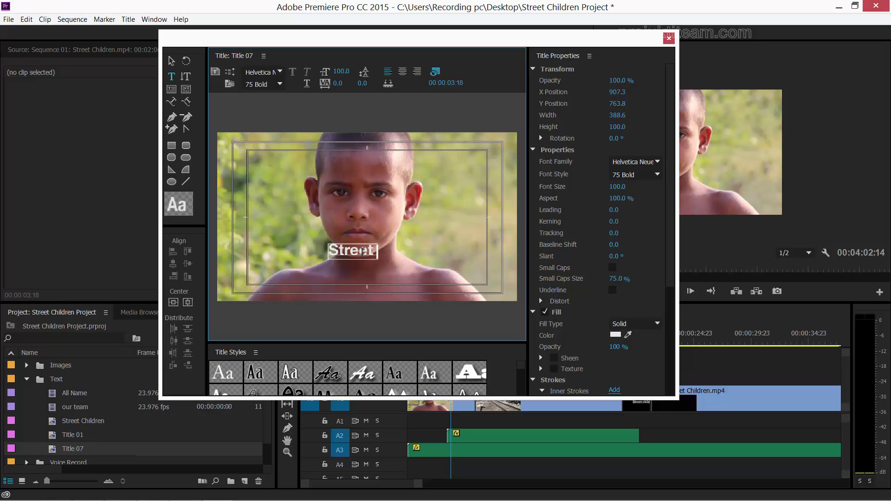
text( Children)
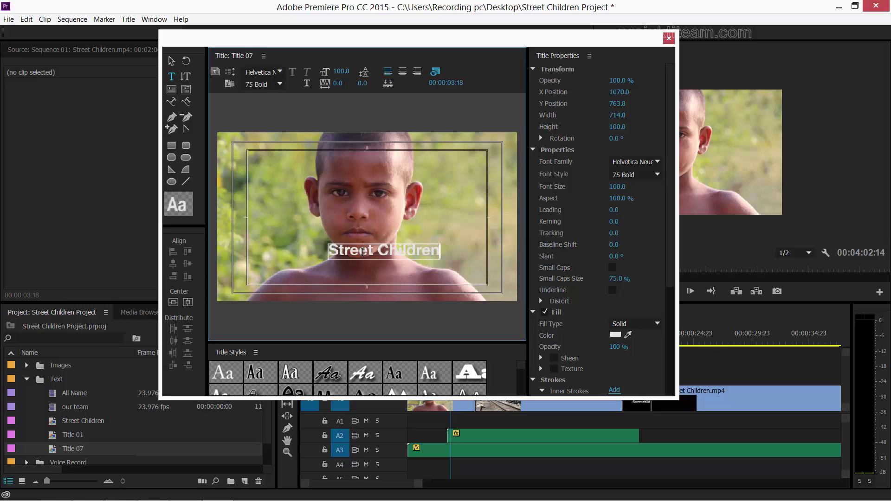
Enlarge the Street Children text to font size 149 and place it below the boy's face at about X 885, Y 918
click(171, 61)
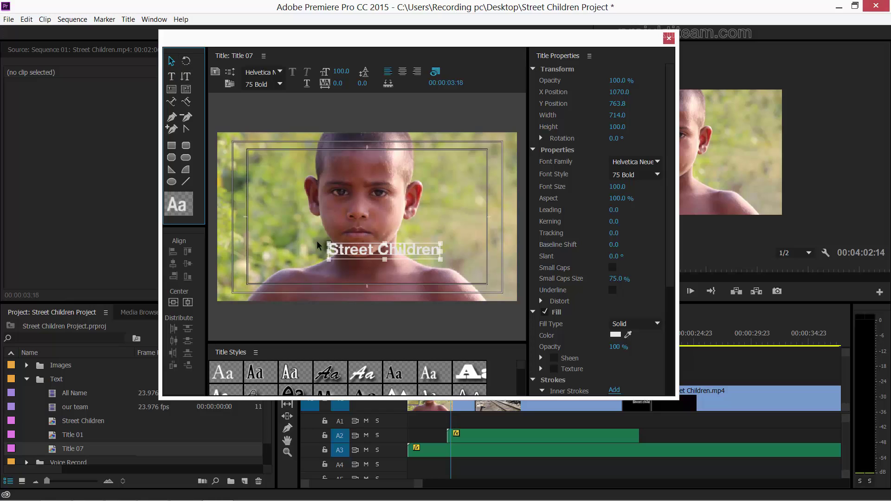
drag(365, 252, 339, 249)
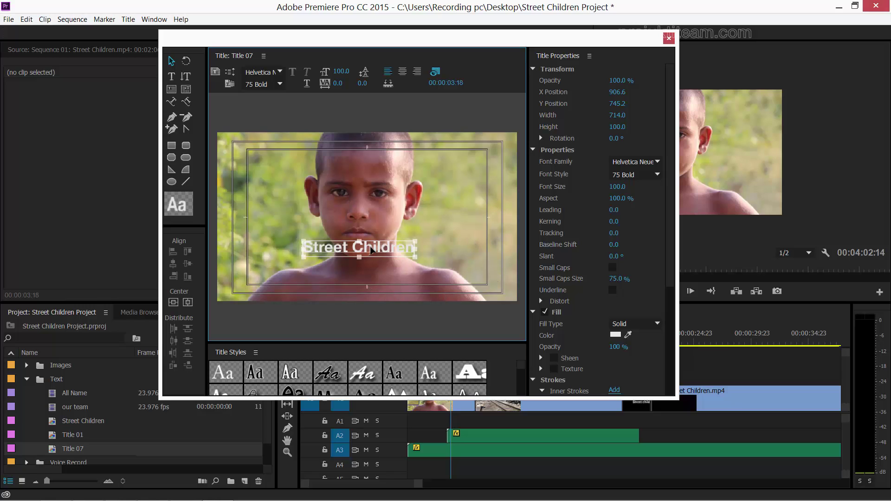
drag(370, 248, 441, 273)
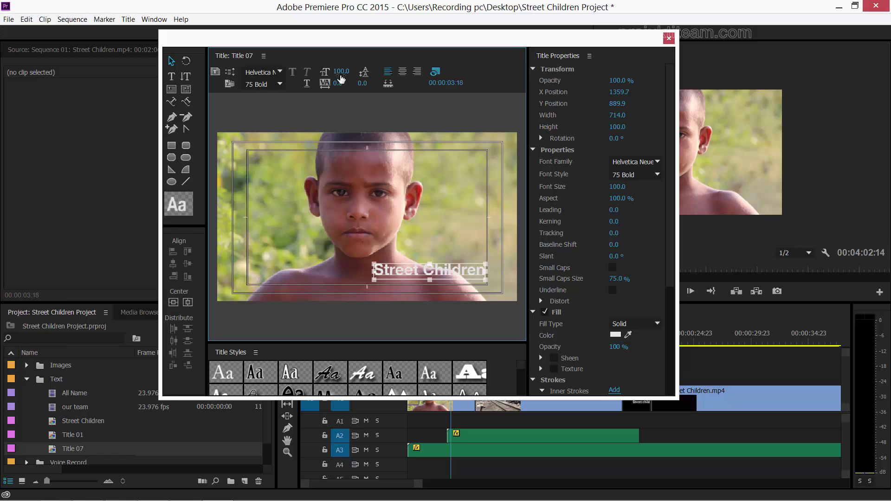
drag(341, 71, 369, 71)
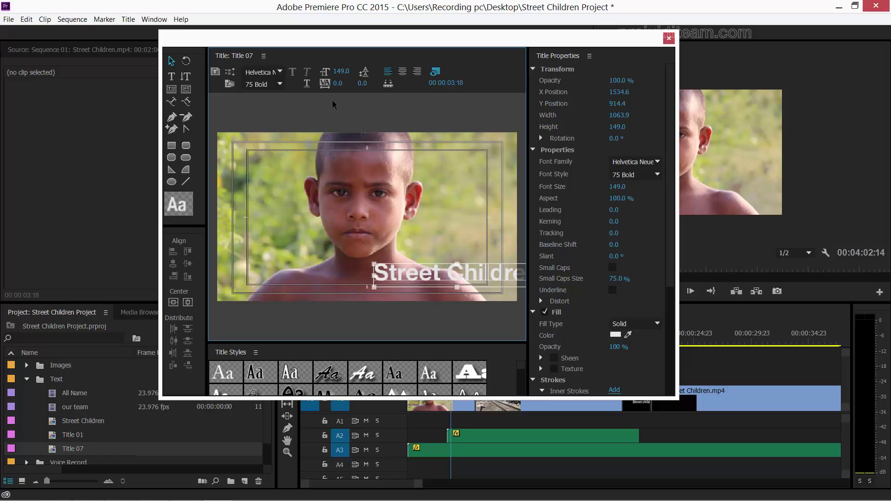
drag(433, 272, 380, 267)
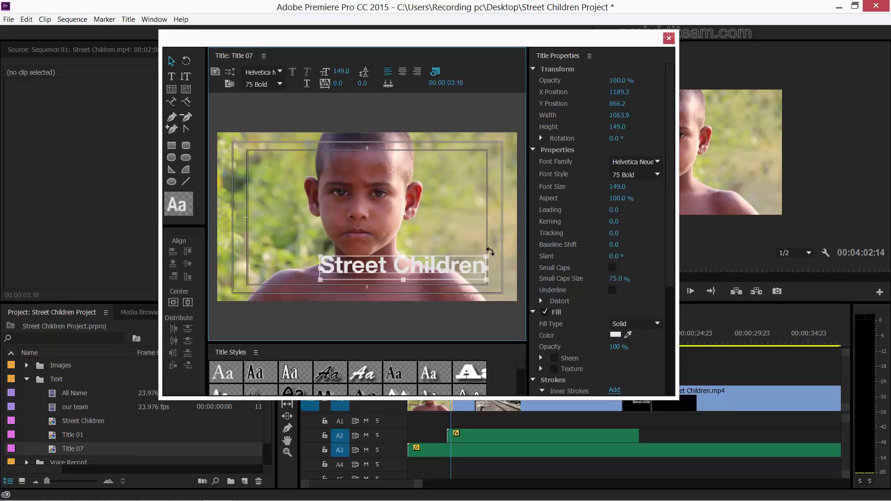
drag(437, 271, 389, 278)
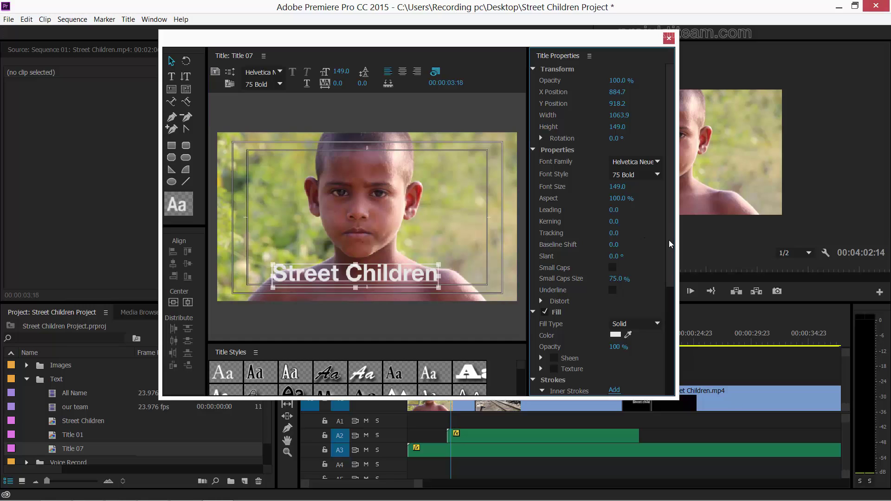
drag(669, 241, 667, 296)
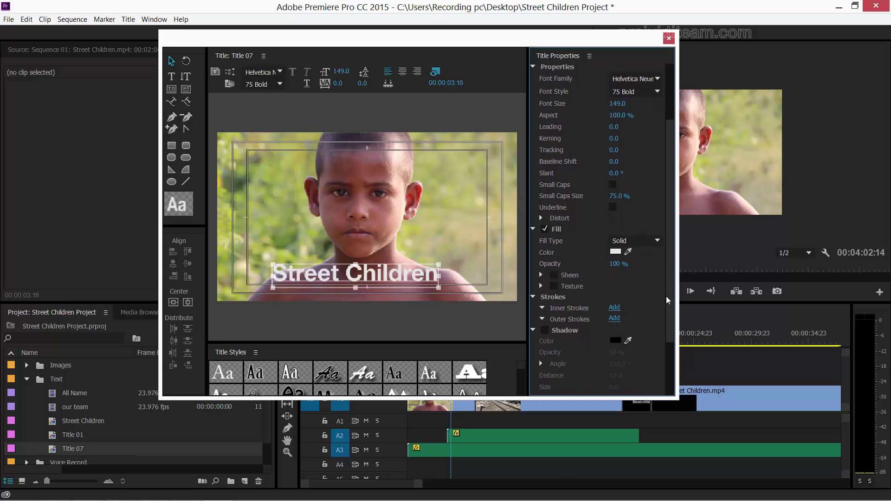
Set the Street Children text's fill color to the dark blue 104792
scroll(655, 174, up, 3)
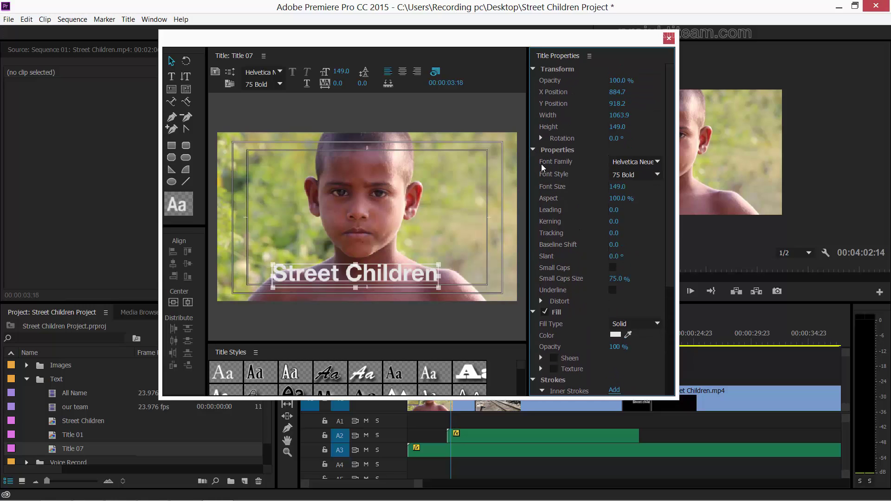
click(533, 149)
click(533, 69)
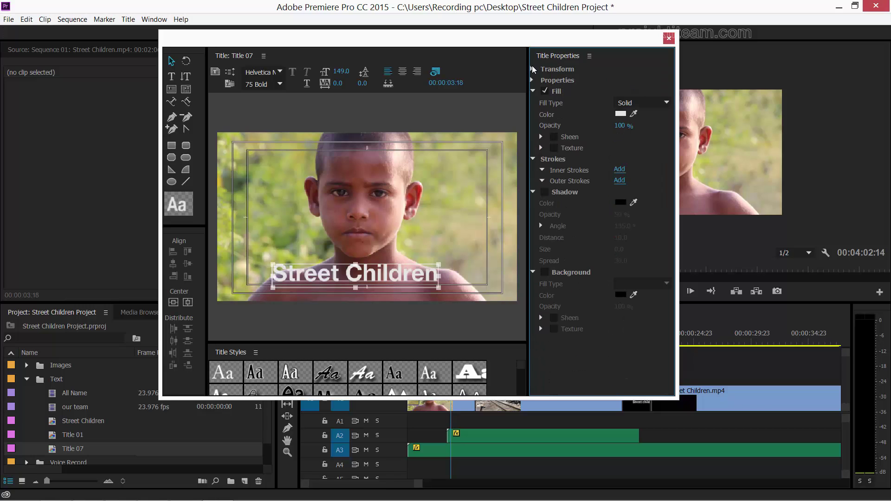
click(620, 113)
click(506, 307)
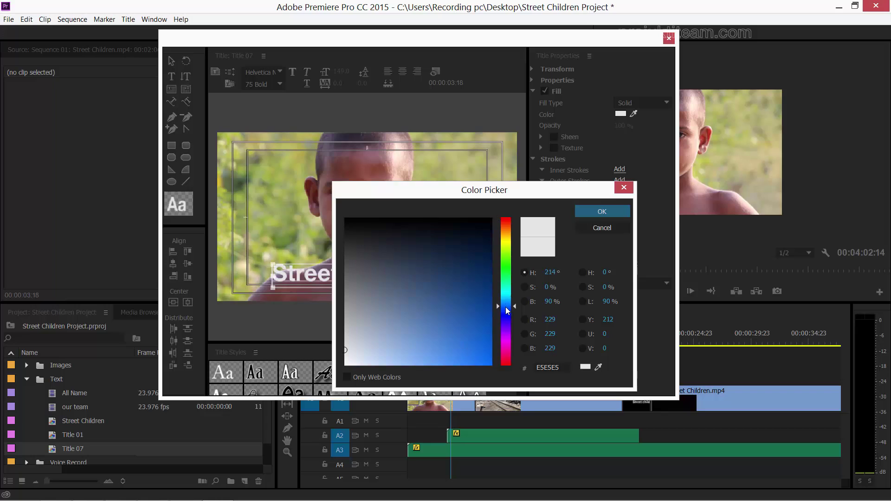
mouse_move(476, 304)
mouse_down()
mouse_move(473, 294)
mouse_move(475, 302)
mouse_up()
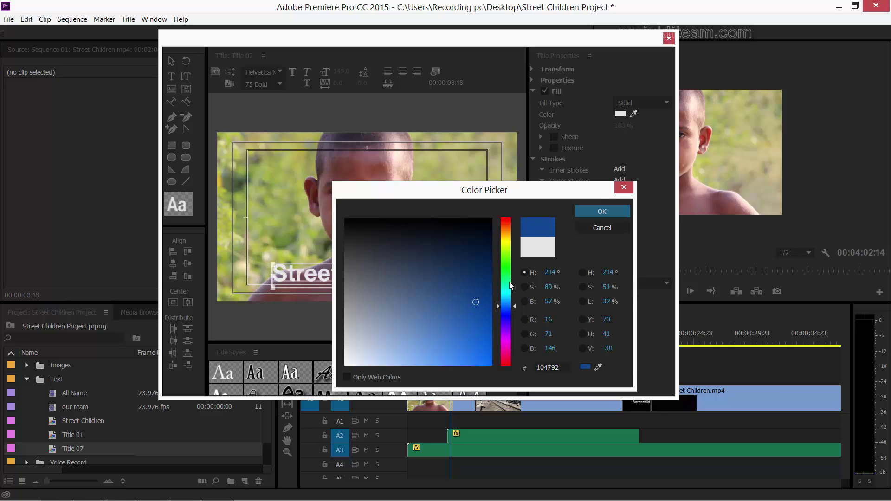
click(599, 212)
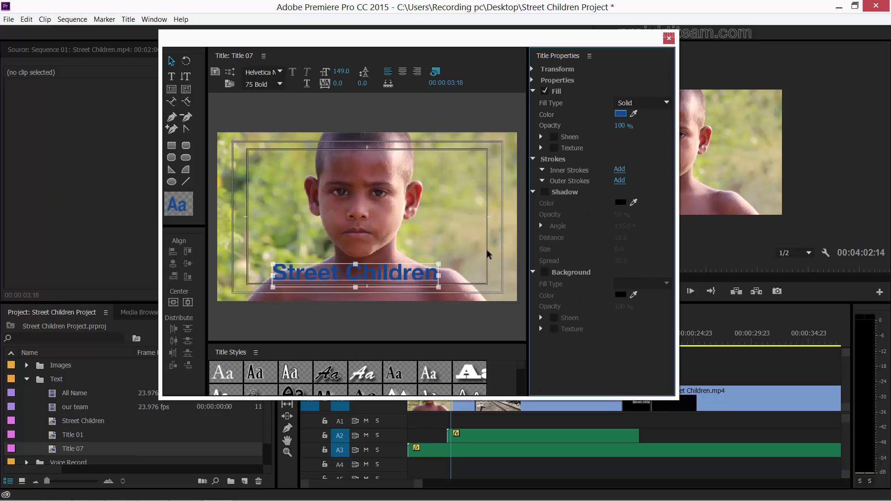
Change the Street Children text's fill to the muted blue 325380 and shift the text slightly over the boy's chest
click(621, 116)
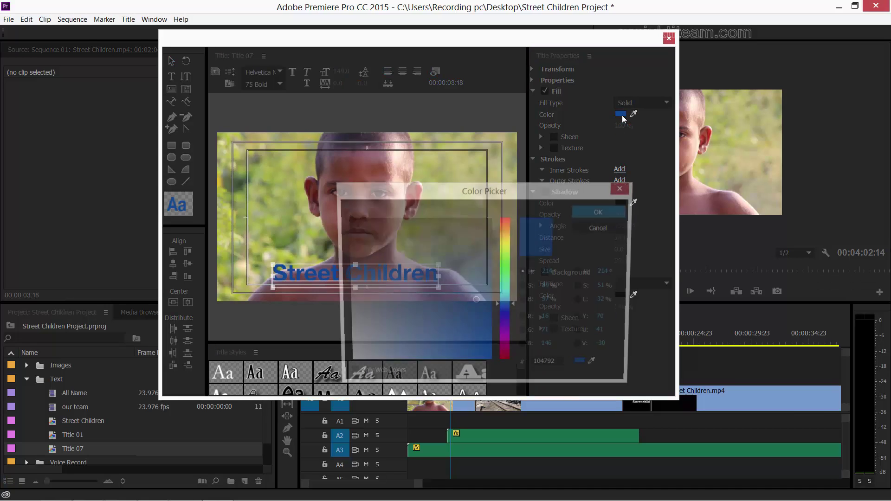
mouse_move(453, 274)
mouse_down()
mouse_move(451, 254)
mouse_move(426, 310)
mouse_move(432, 316)
mouse_move(433, 292)
mouse_up()
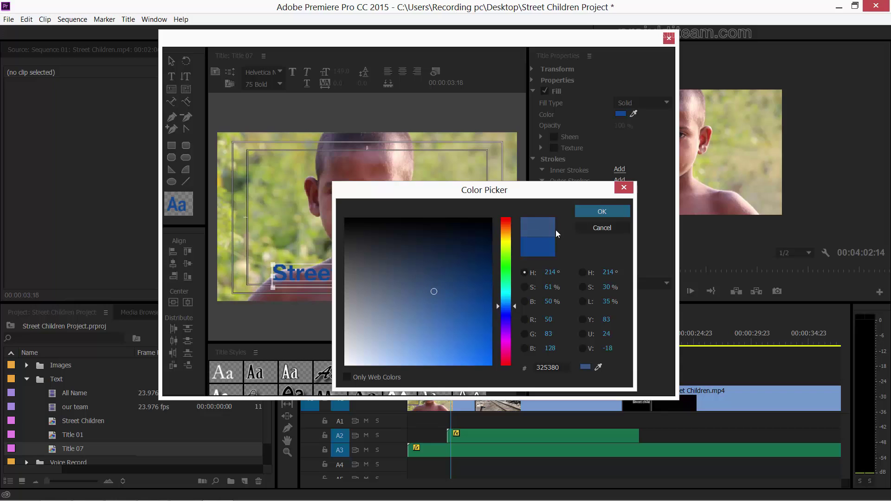
click(602, 212)
click(416, 262)
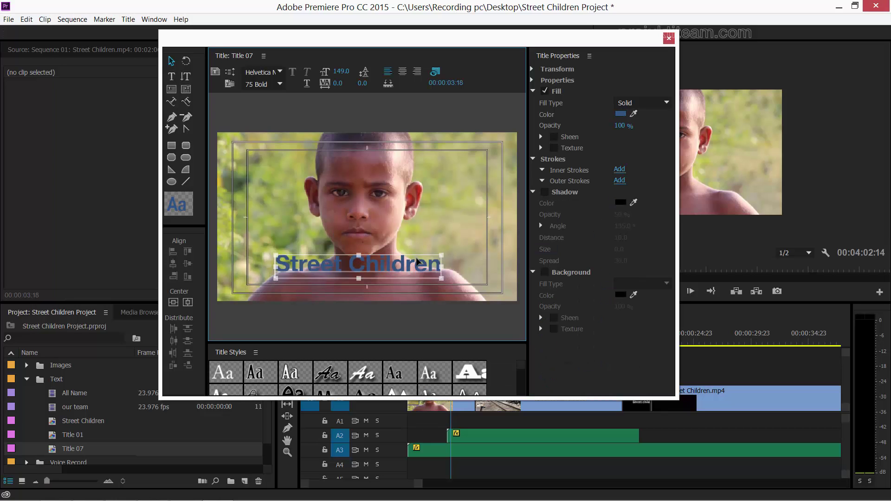
drag(416, 262, 423, 288)
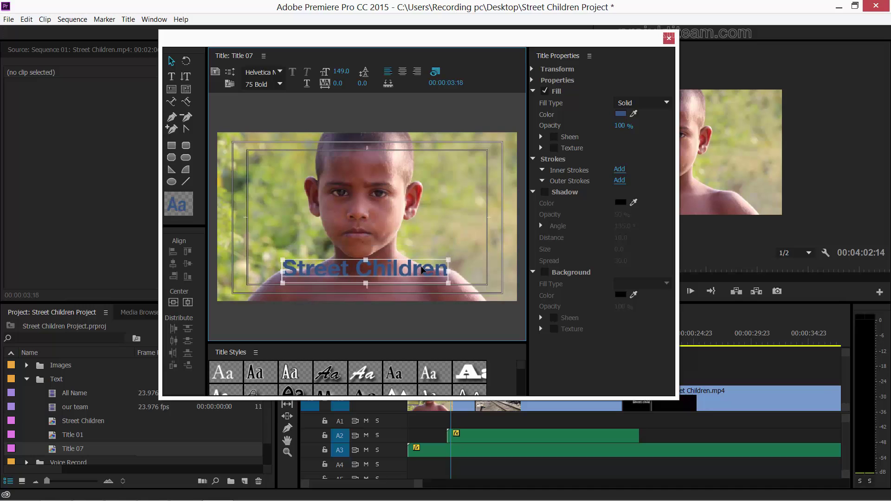
Change the Street Children text's fill from blue to a light orange-brown
click(620, 114)
click(499, 238)
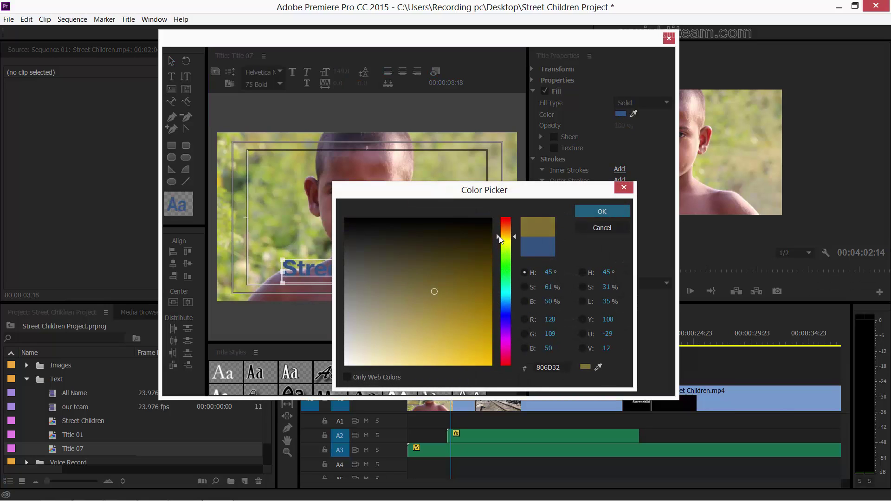
drag(500, 238, 431, 302)
click(601, 211)
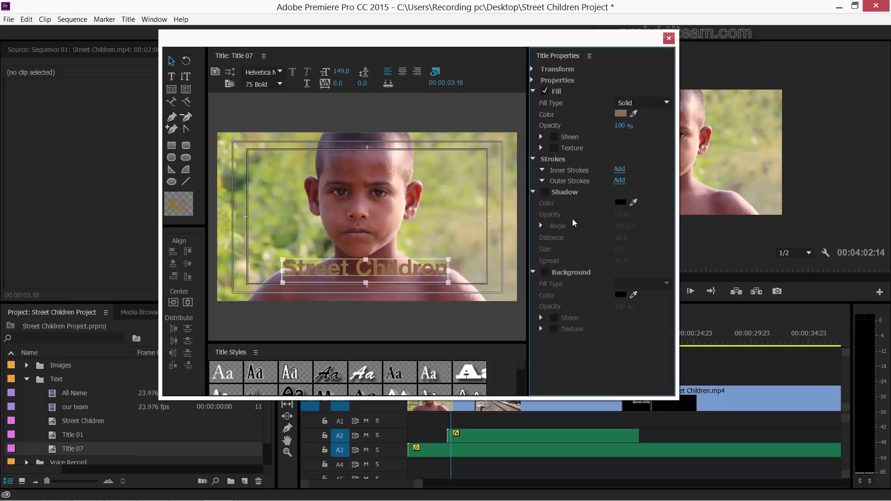
Set the Street Children text's fill to the dark orange-brown 7E4B00 and move the text slightly lower
click(621, 114)
drag(413, 235, 404, 234)
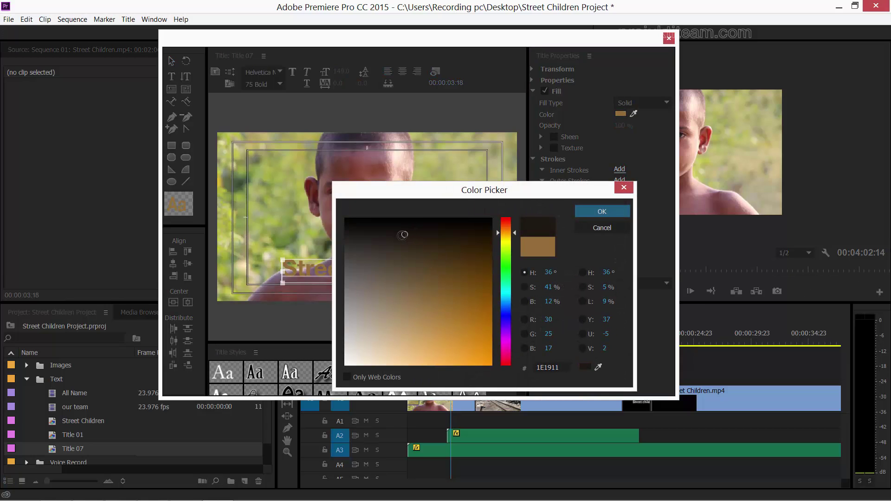
drag(486, 271, 493, 289)
click(603, 212)
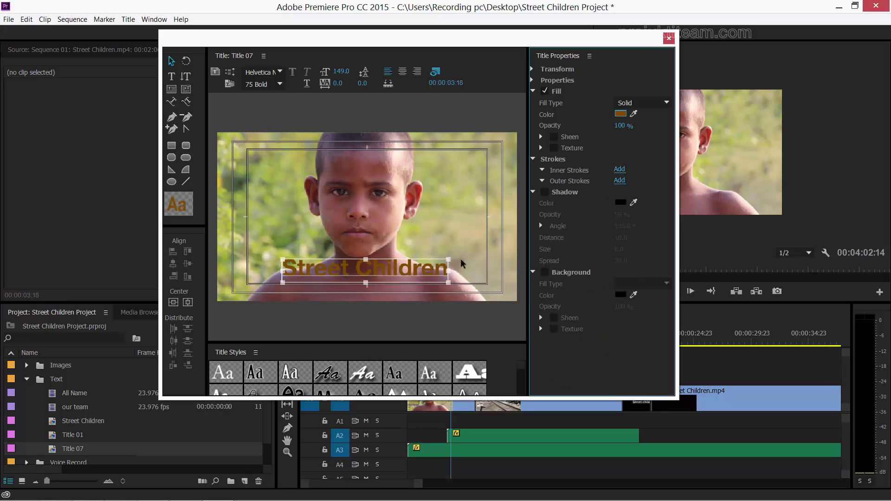
drag(419, 271, 418, 283)
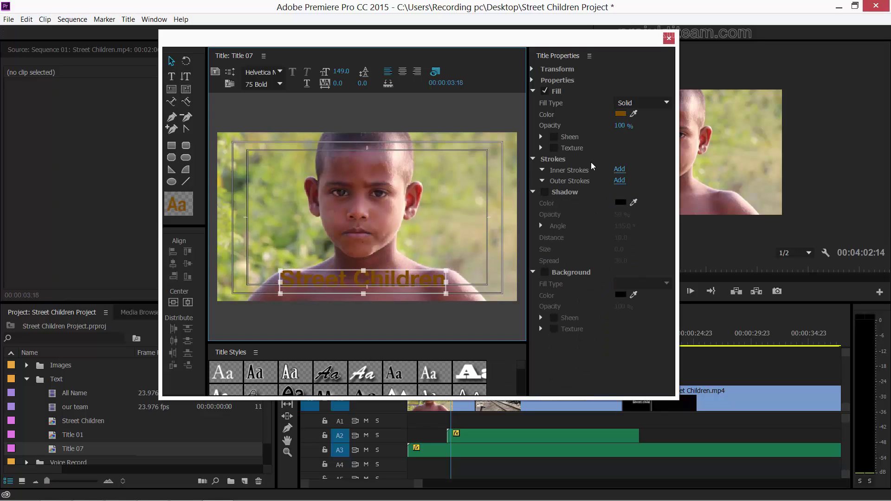
Set the Street Children text's fill to a deep saturated blue and move the text slightly up across the boy's upper chest
click(624, 115)
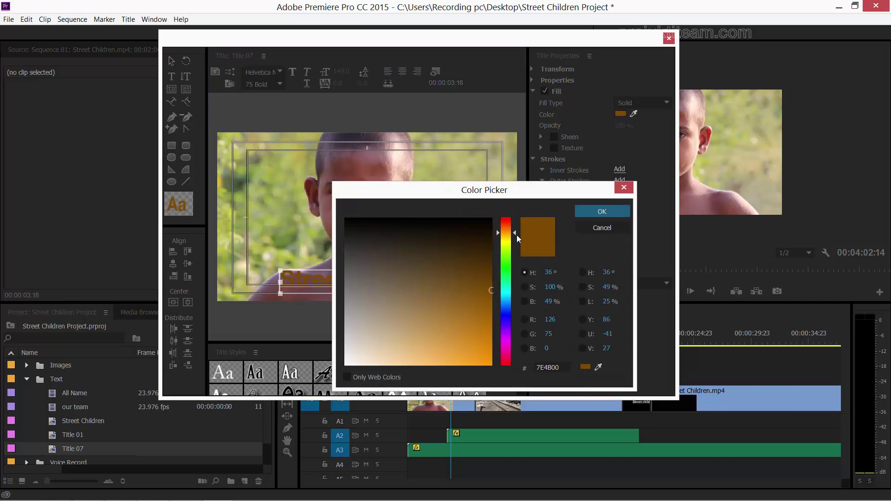
click(509, 222)
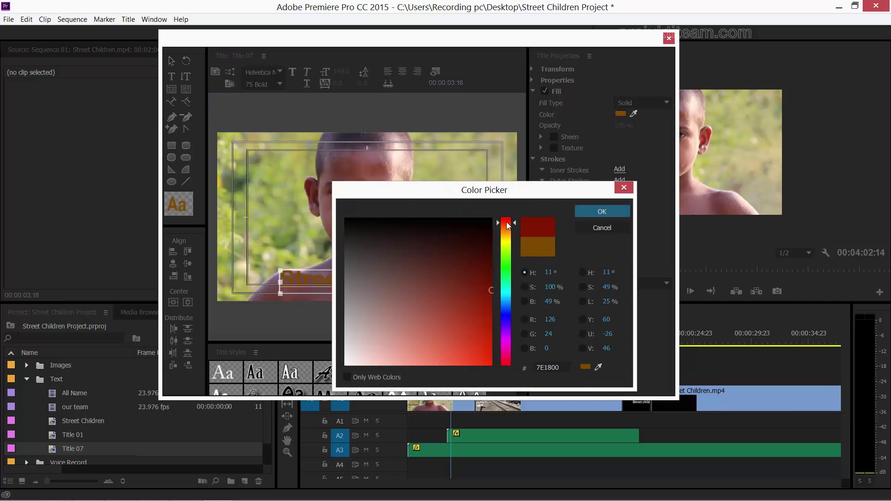
click(481, 315)
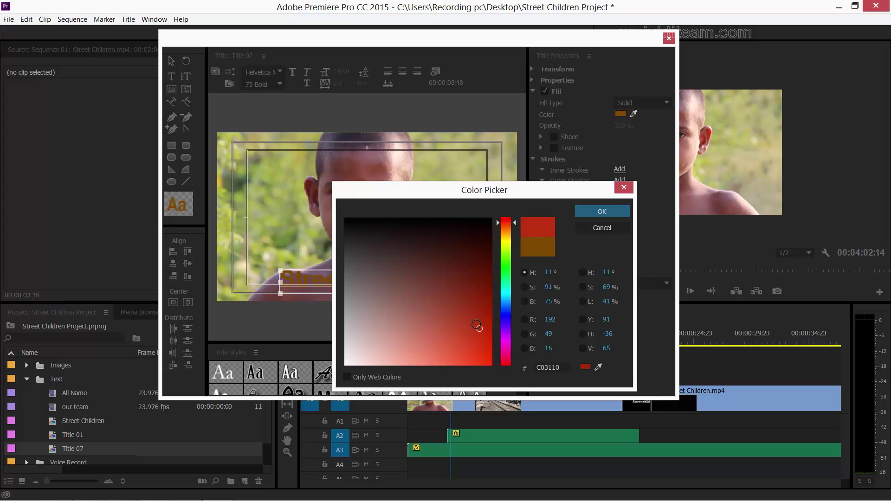
mouse_move(510, 318)
mouse_down()
mouse_move(503, 330)
mouse_move(504, 308)
mouse_move(478, 294)
mouse_move(448, 314)
mouse_move(462, 329)
mouse_up()
click(487, 297)
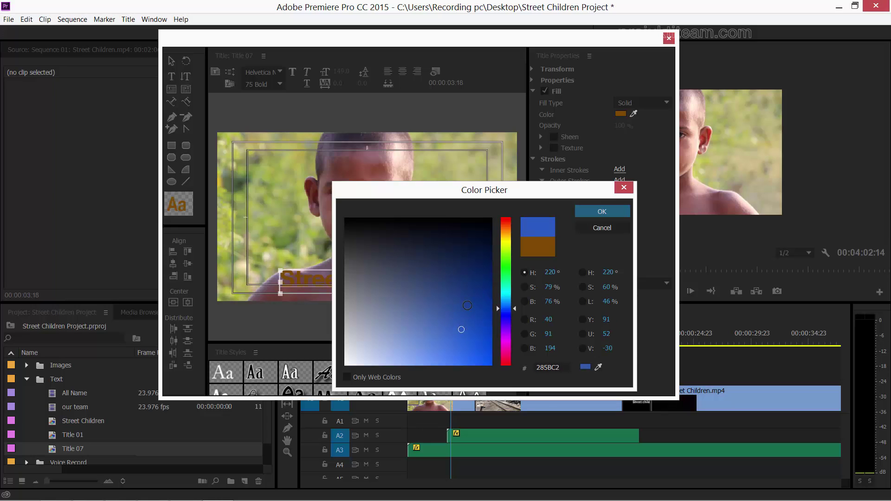
click(589, 210)
drag(399, 277, 398, 268)
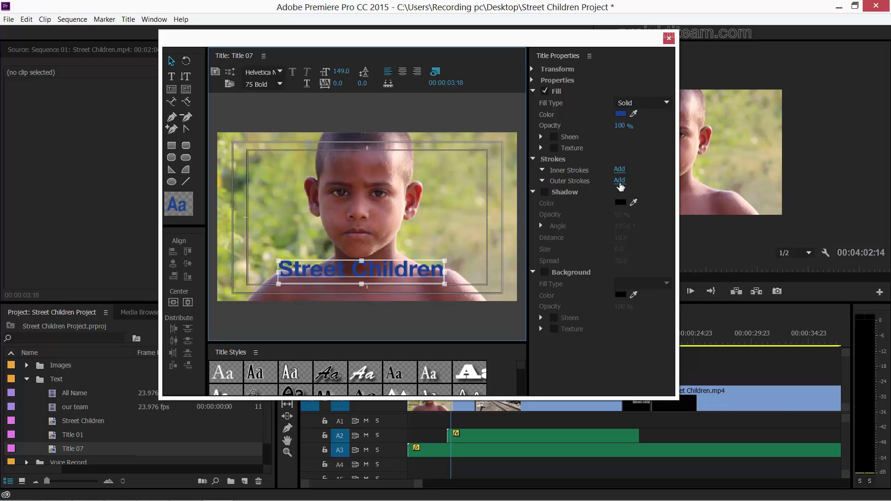
Add an Edge-type outer stroke of size 10 to the Street Children text and color it white (FFFFFF)
click(619, 181)
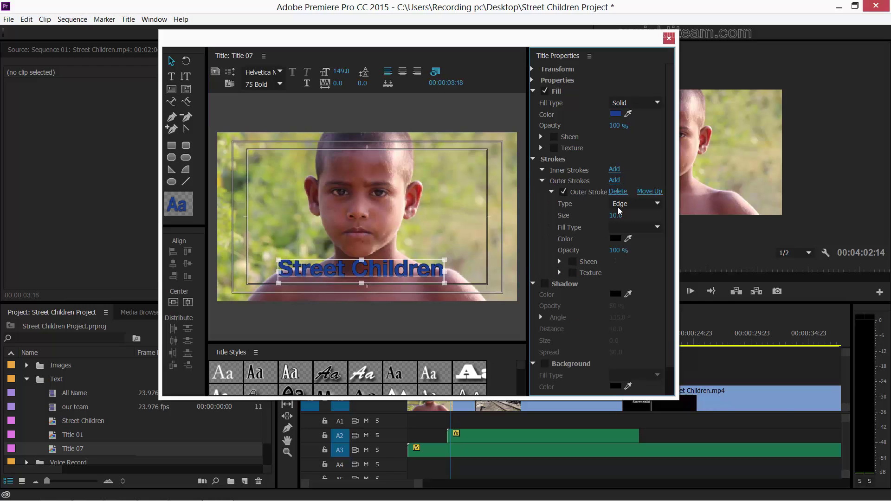
click(615, 238)
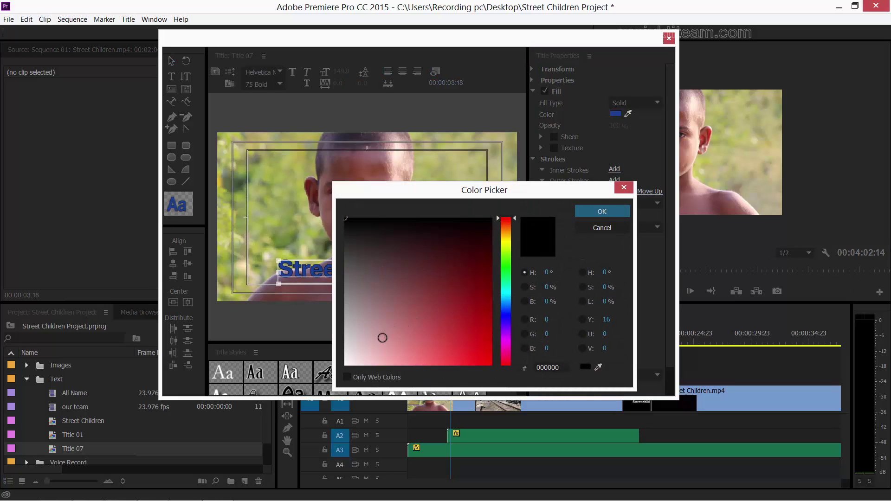
click(345, 364)
click(601, 211)
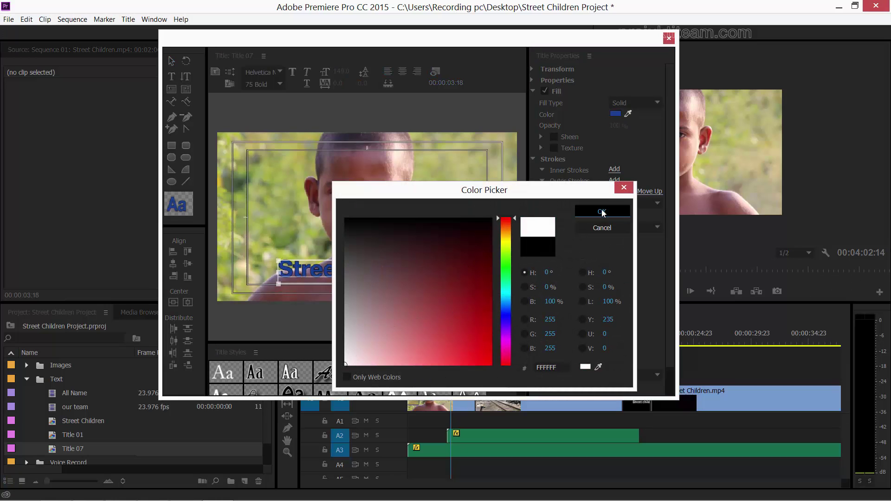
click(444, 234)
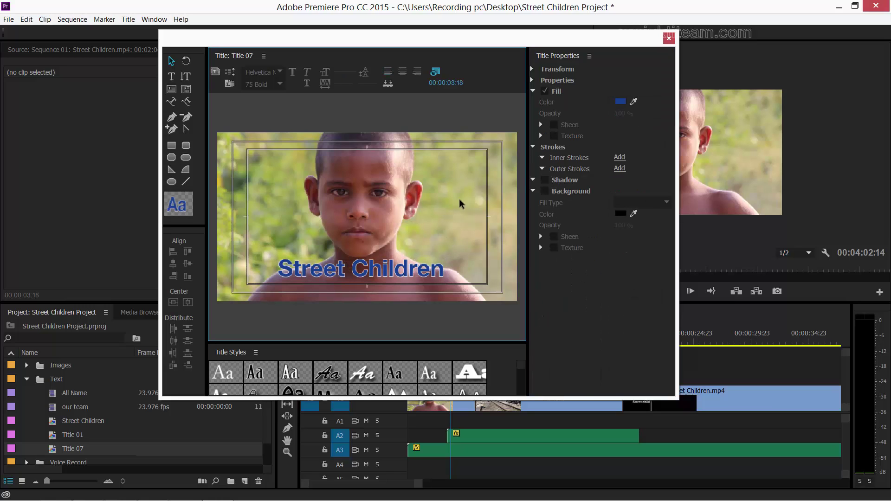
Enable the shadow on the Street Children text with its default settings
click(545, 185)
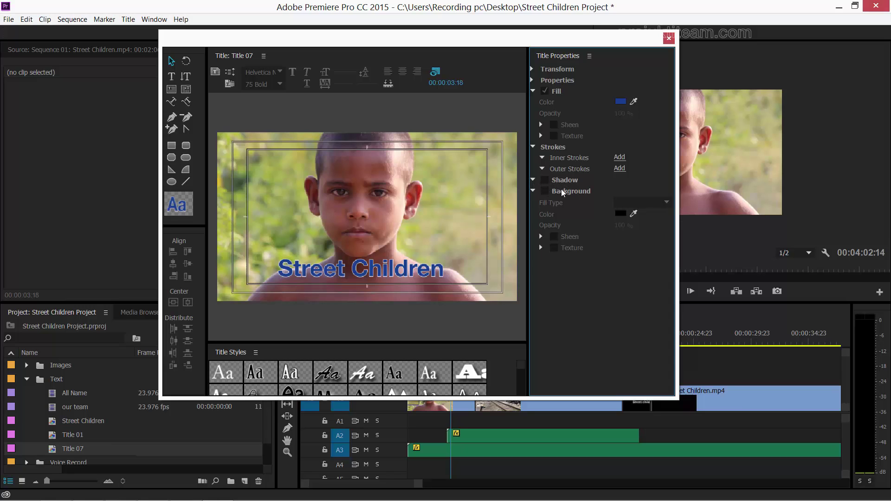
click(533, 192)
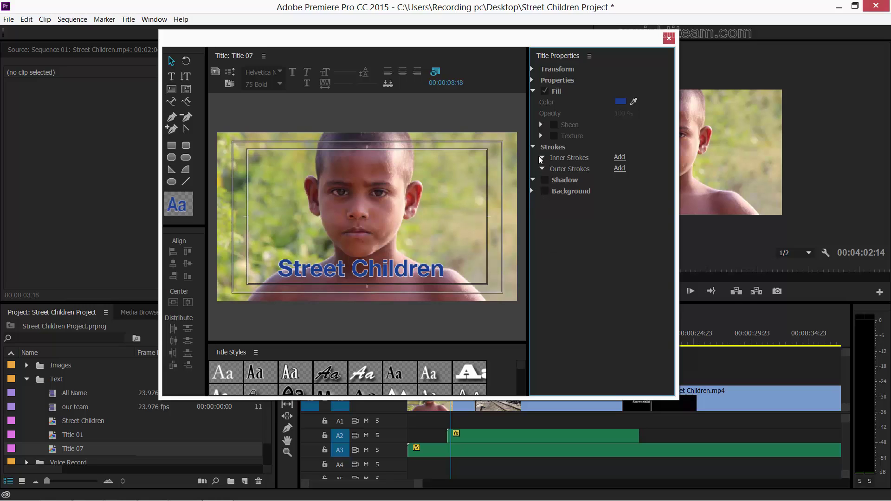
click(400, 269)
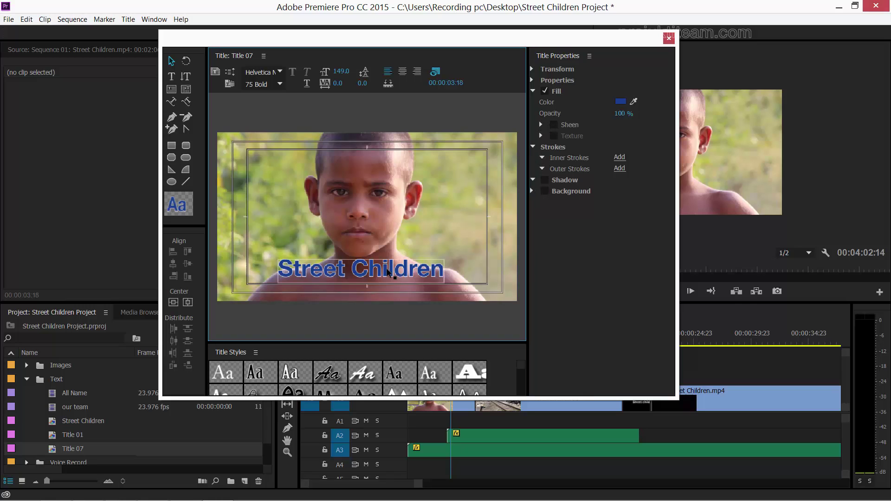
click(534, 159)
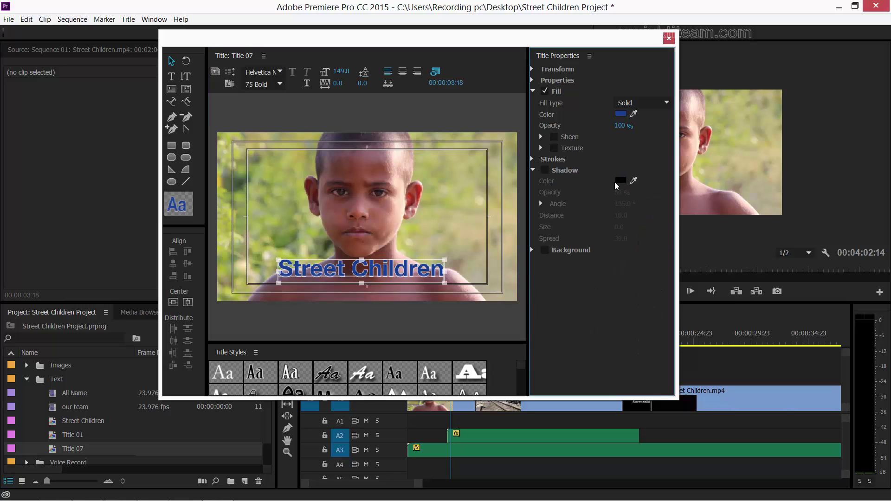
click(544, 171)
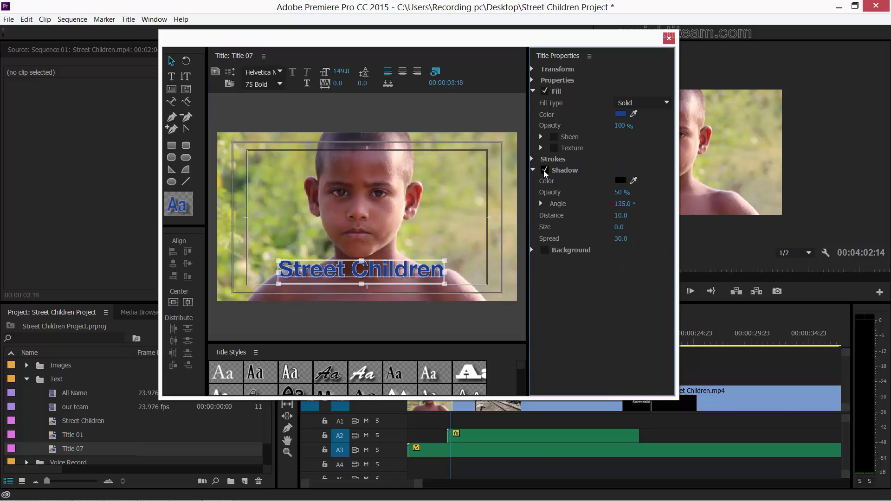
click(429, 229)
click(423, 263)
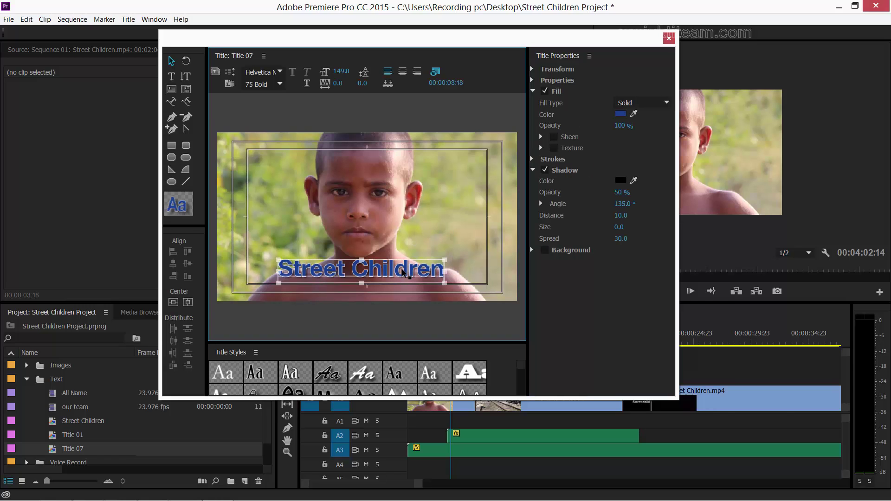
Place Title 07 on track V2 at 00:00:03:18 and trim its end to the cut before the railway clip
click(668, 38)
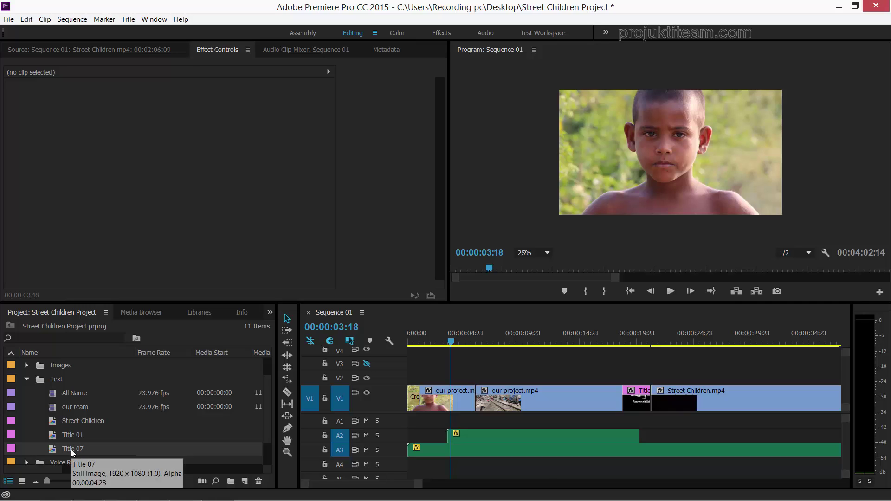
drag(72, 452, 457, 380)
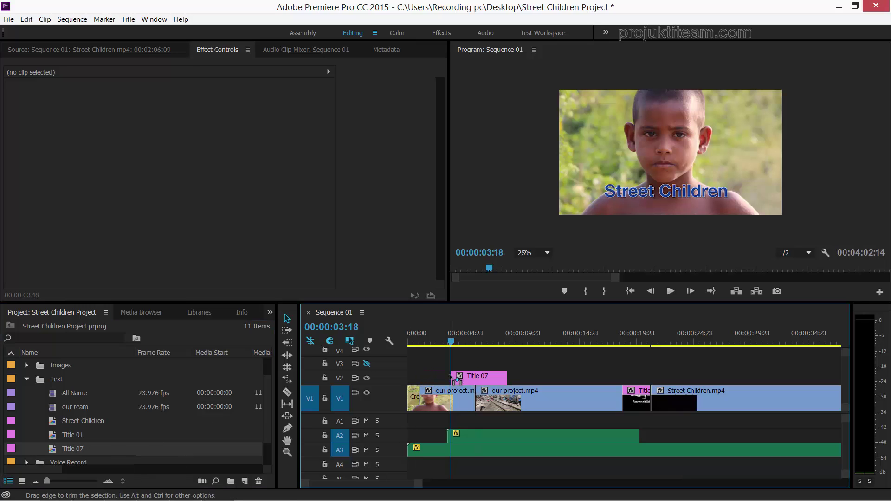
click(457, 344)
mouse_move(457, 346)
mouse_down()
mouse_move(477, 349)
mouse_move(456, 347)
mouse_move(466, 354)
mouse_up()
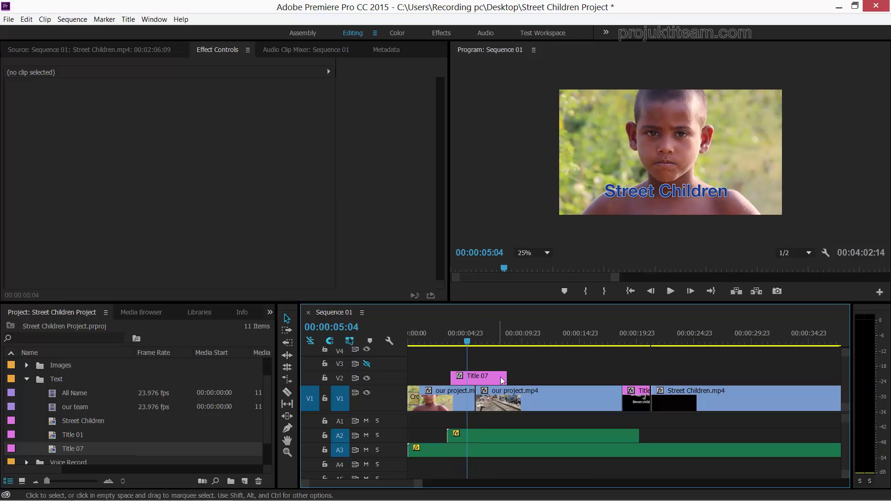
drag(505, 376, 474, 377)
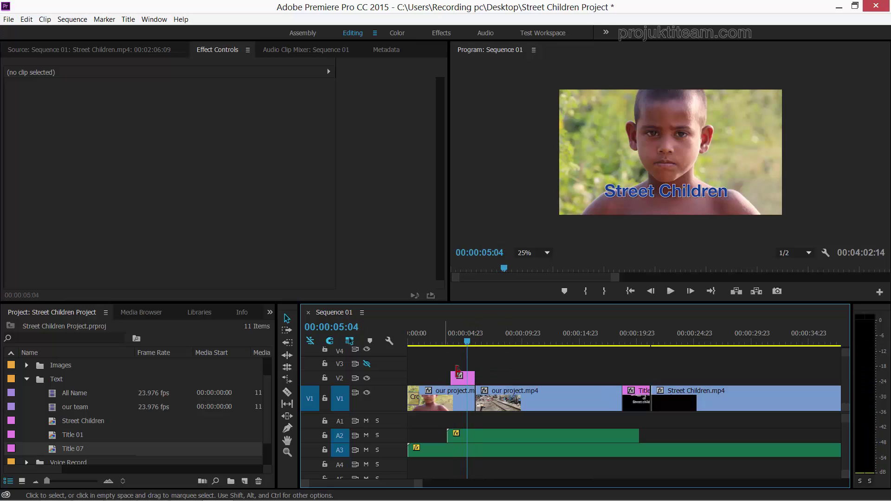
Apply Cross Dissolve transitions to the start and end of the Title 07 clip on V2
click(462, 379)
key(ctrl+d)
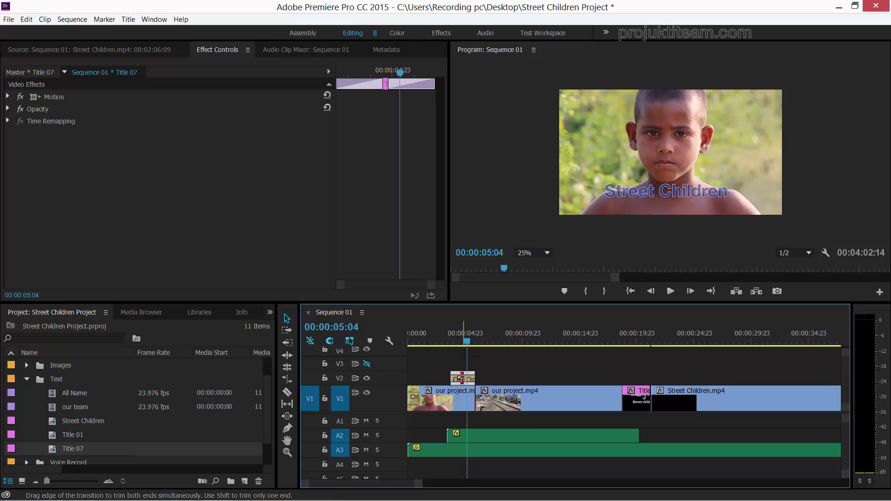
key(=)
key(=)
key(=)
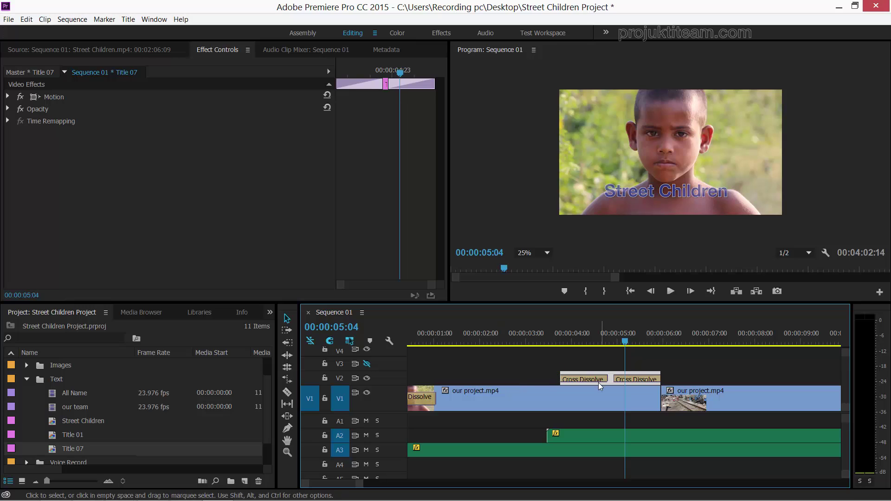
Shorten both Cross Dissolves on Title 07, move the clip to start at 00:00:03:11 on V2, and play the sequence
mouse_move(604, 377)
mouse_down()
mouse_move(593, 378)
mouse_move(608, 384)
mouse_up()
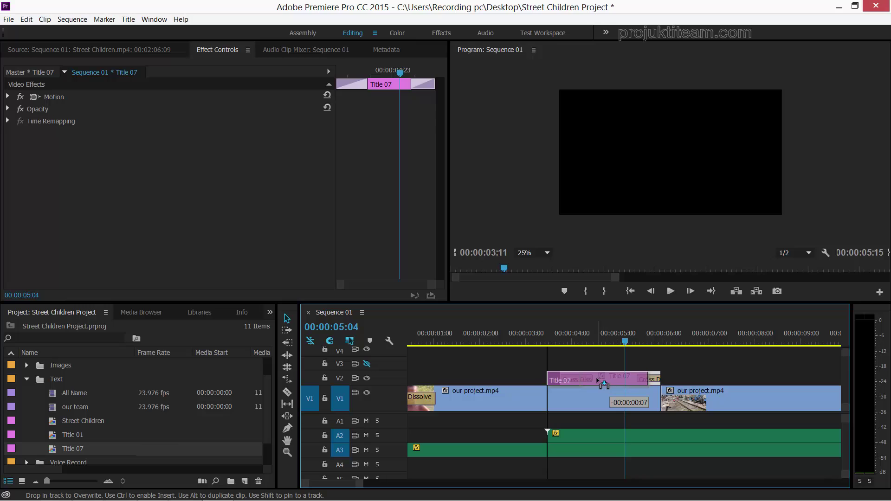
click(546, 345)
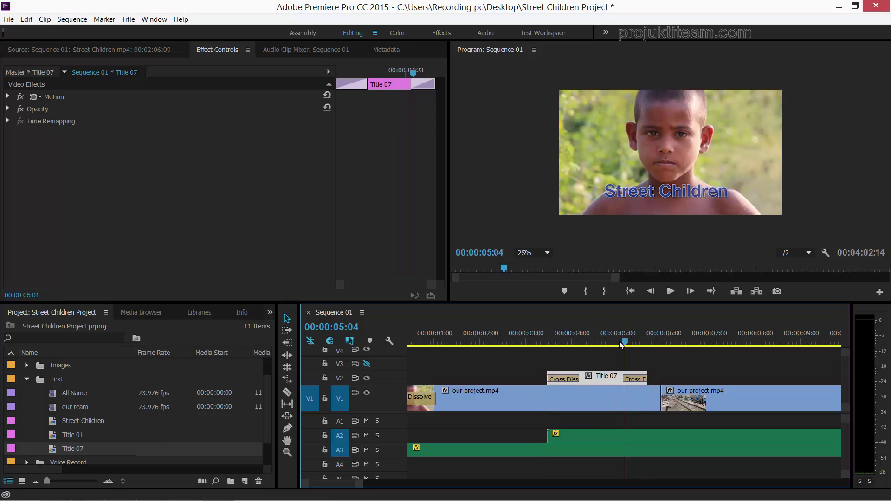
key(space)
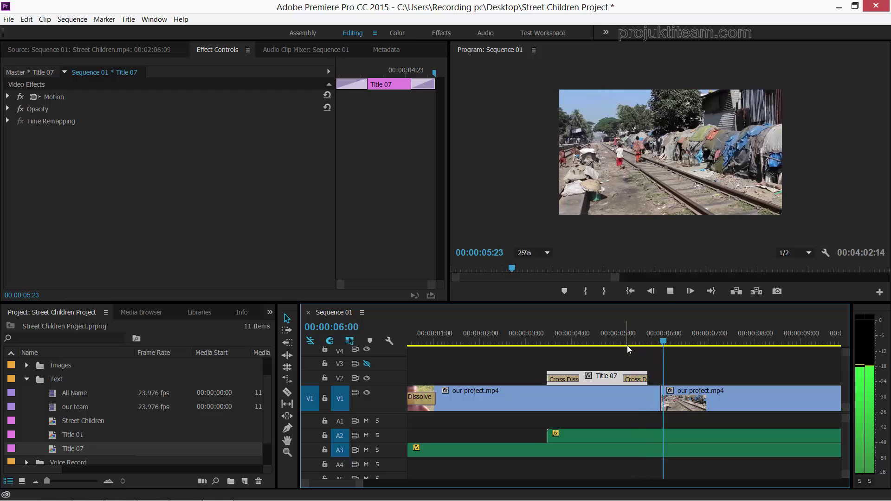
key(space)
Move Title 07 on V2 so its end aligns with the cut before the railway clip, and clear the selection
drag(588, 381, 601, 380)
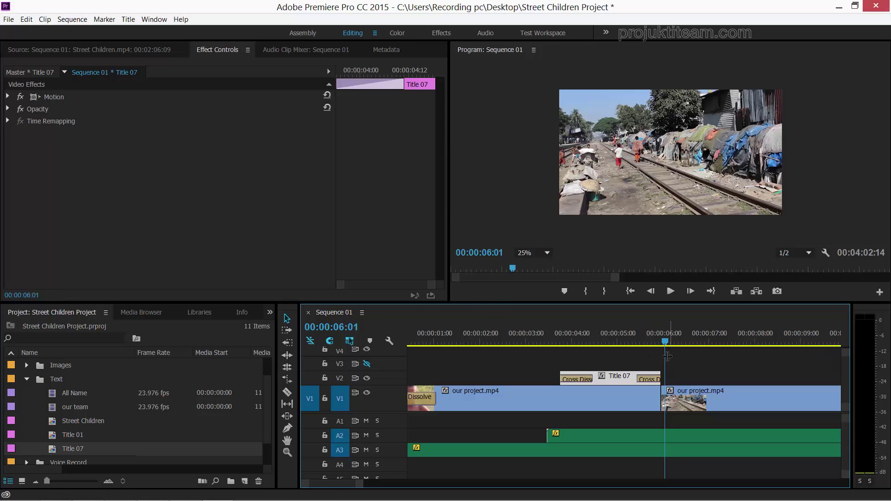
click(646, 361)
Scrub through the remaining sequence from the railway clip via 00:01:56:10 to 00:03:19:06 to review the footage
key(minus)
key(minus)
key(minus)
key(minus)
key(minus)
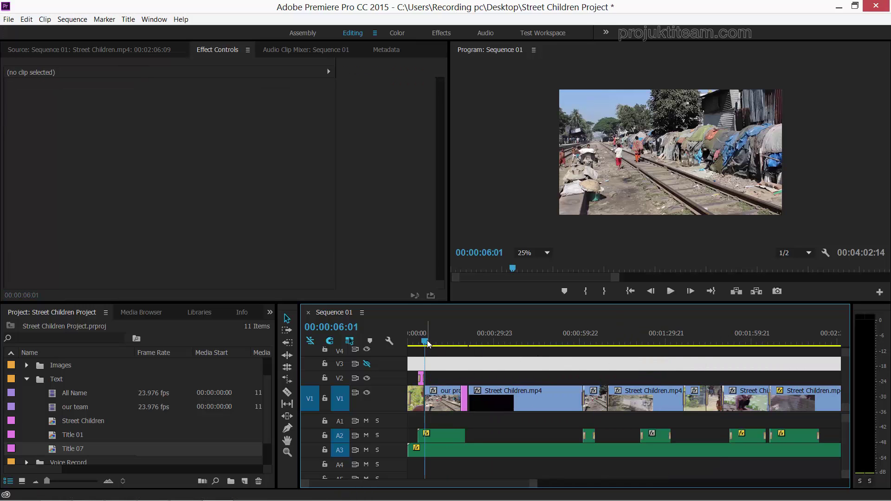
drag(604, 344, 744, 356)
click(675, 372)
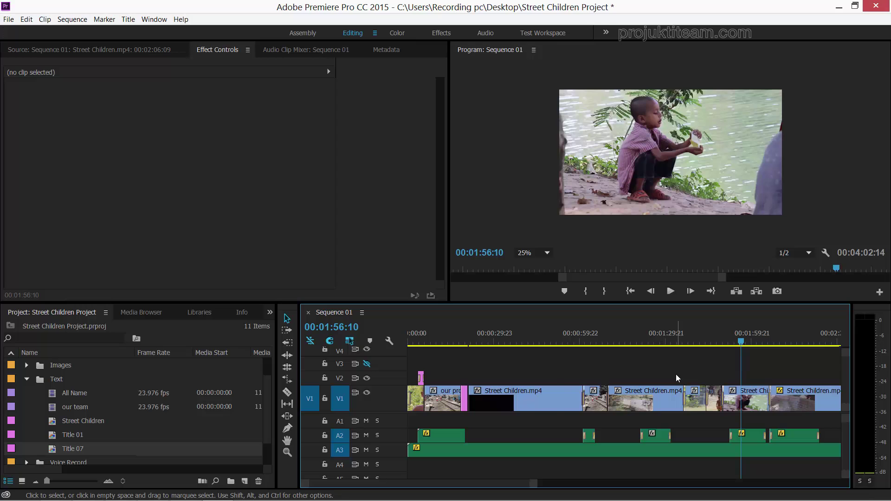
key(minus)
key(minus)
key(minus)
drag(499, 345, 552, 355)
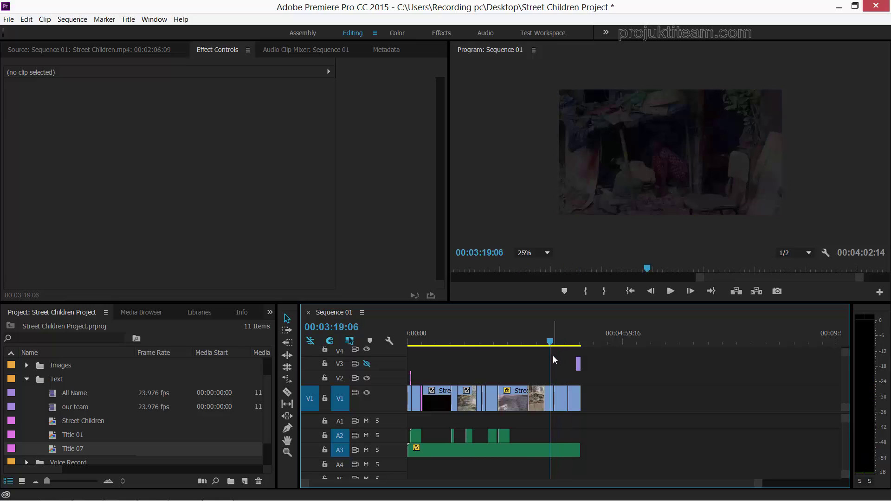